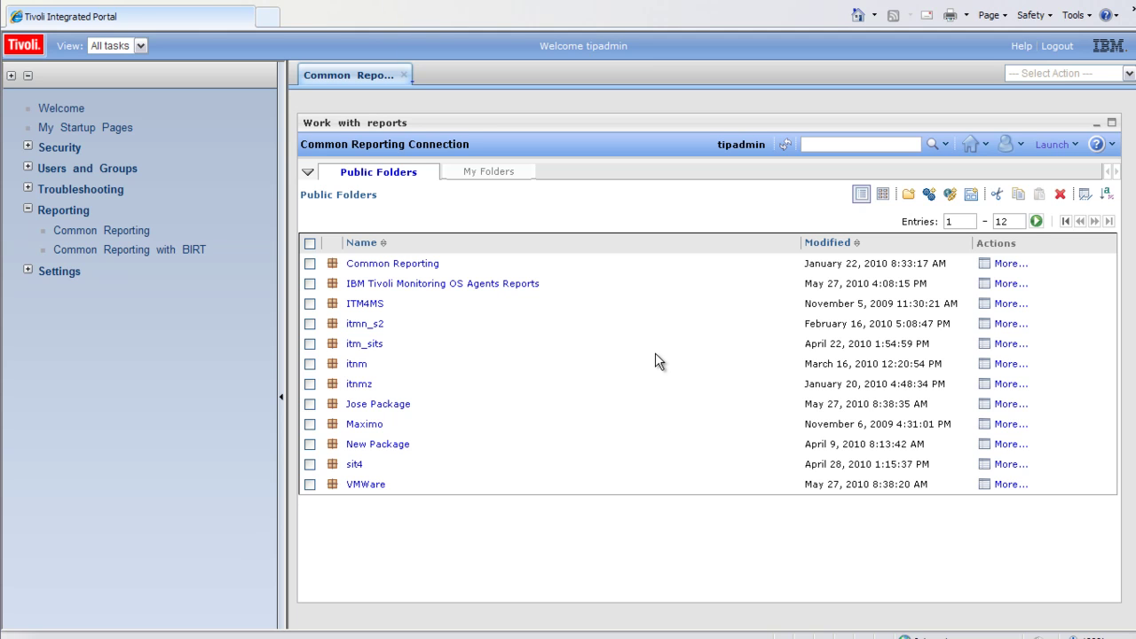
- Open the IBM Tivoli Monitoring OS Agents Reports folder and show the Launch menu of reporting tools
{"action": "left_click", "coordinate": [506, 286]}
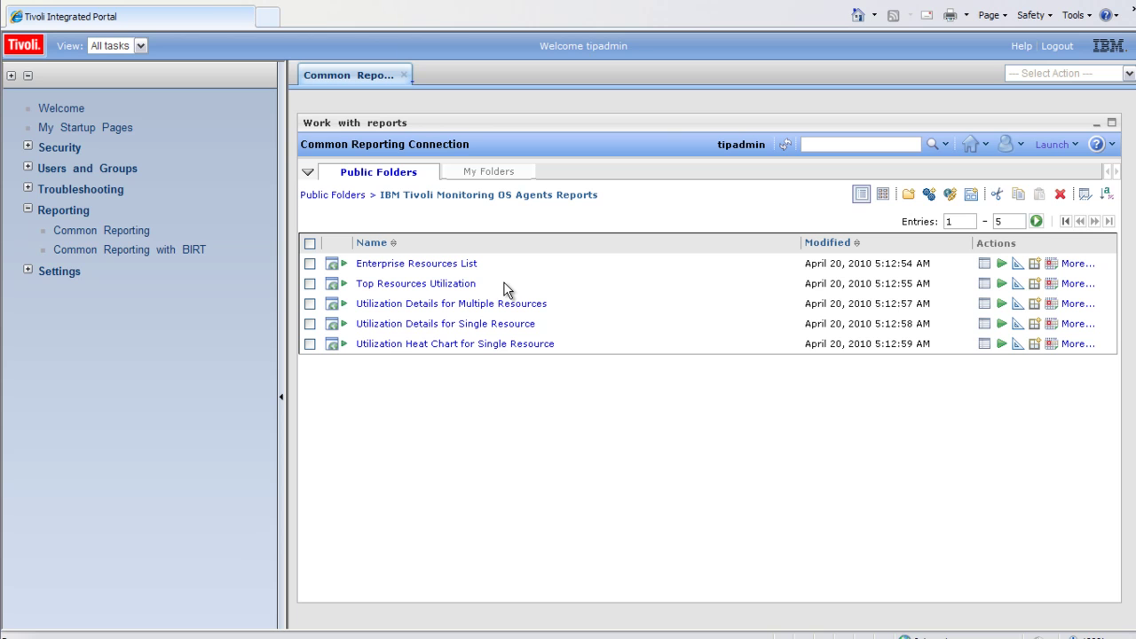
{"action": "left_click", "coordinate": [1052, 145]}
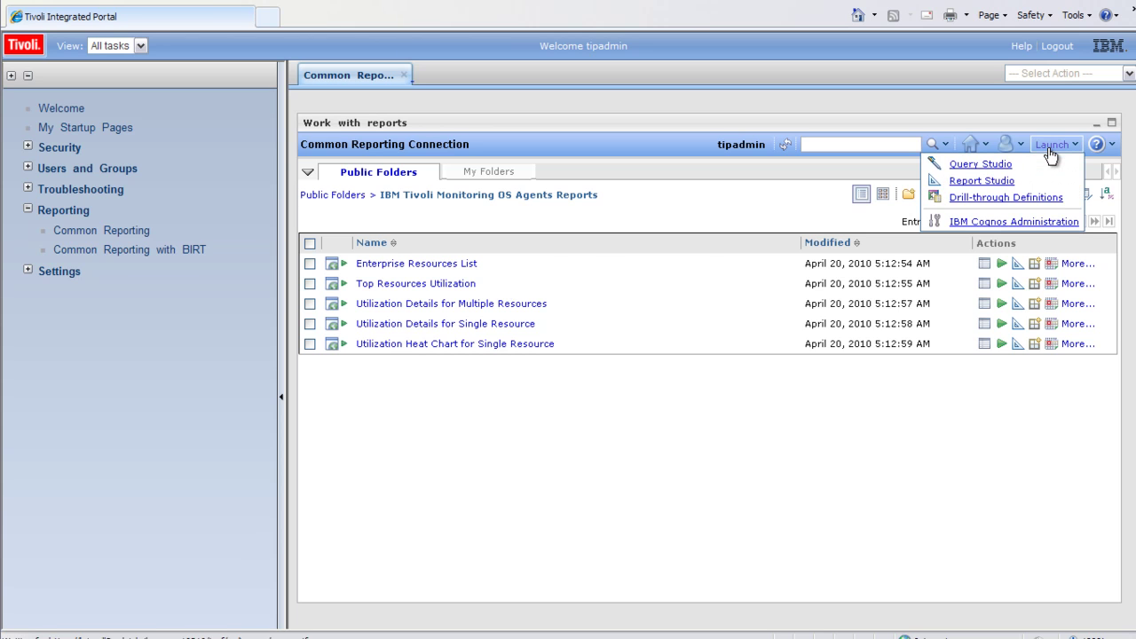
- Launch Query Studio and expand OS Agents Model > Windows > Daily > Memory Daily
{"action": "left_click", "coordinate": [981, 165]}
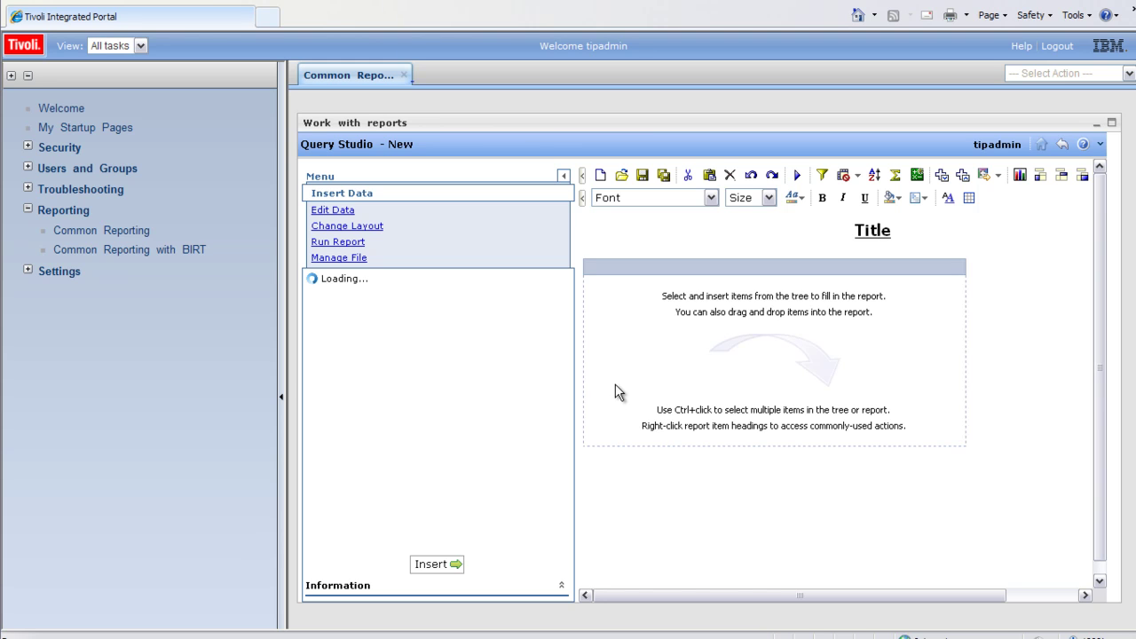
{"action": "left_click", "coordinate": [283, 399]}
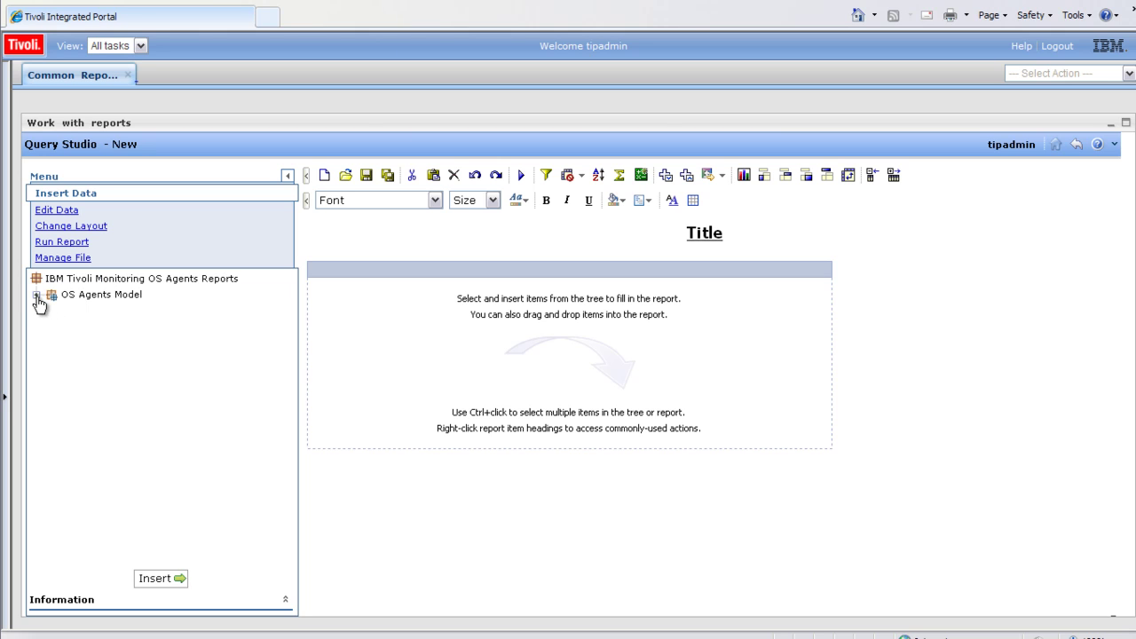
{"action": "left_click", "coordinate": [37, 296]}
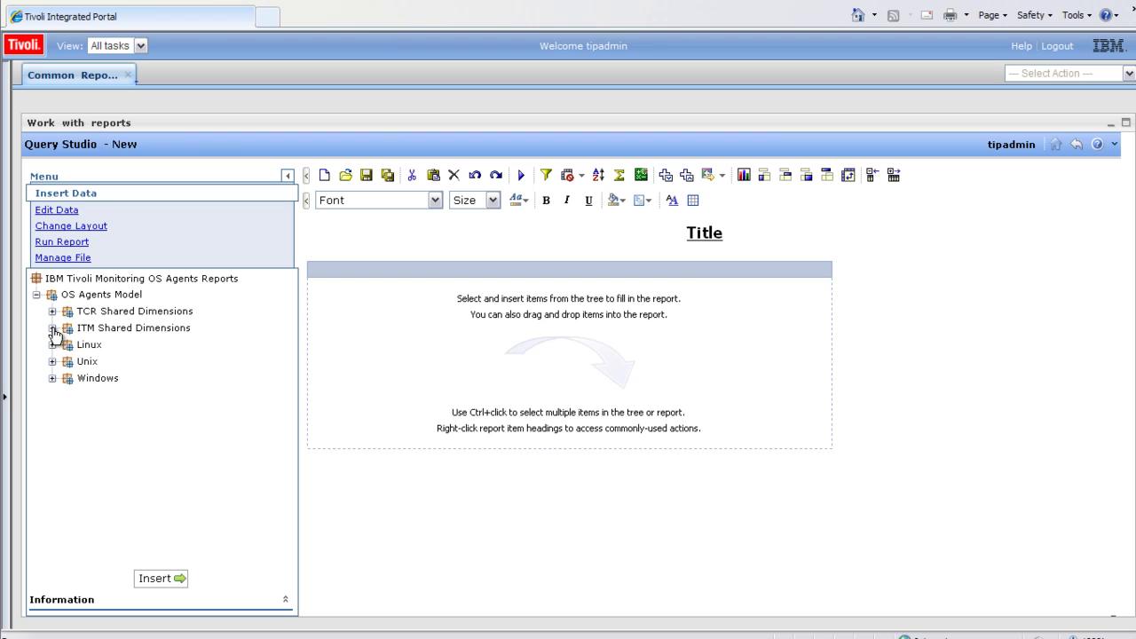
{"action": "left_click", "coordinate": [52, 378]}
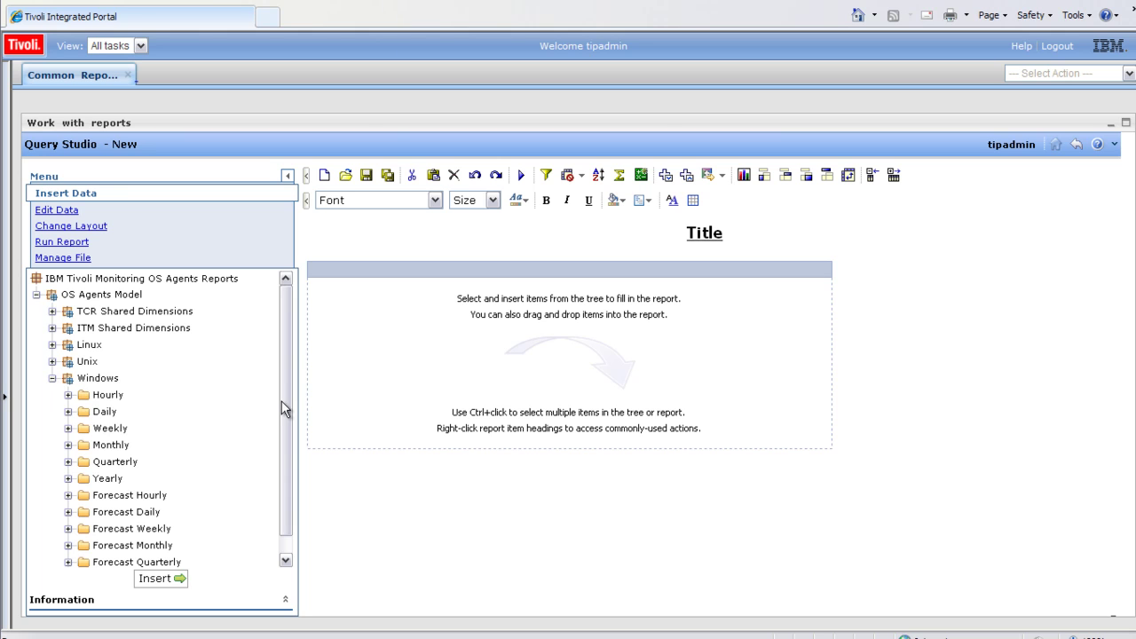
{"action": "left_click", "coordinate": [68, 412]}
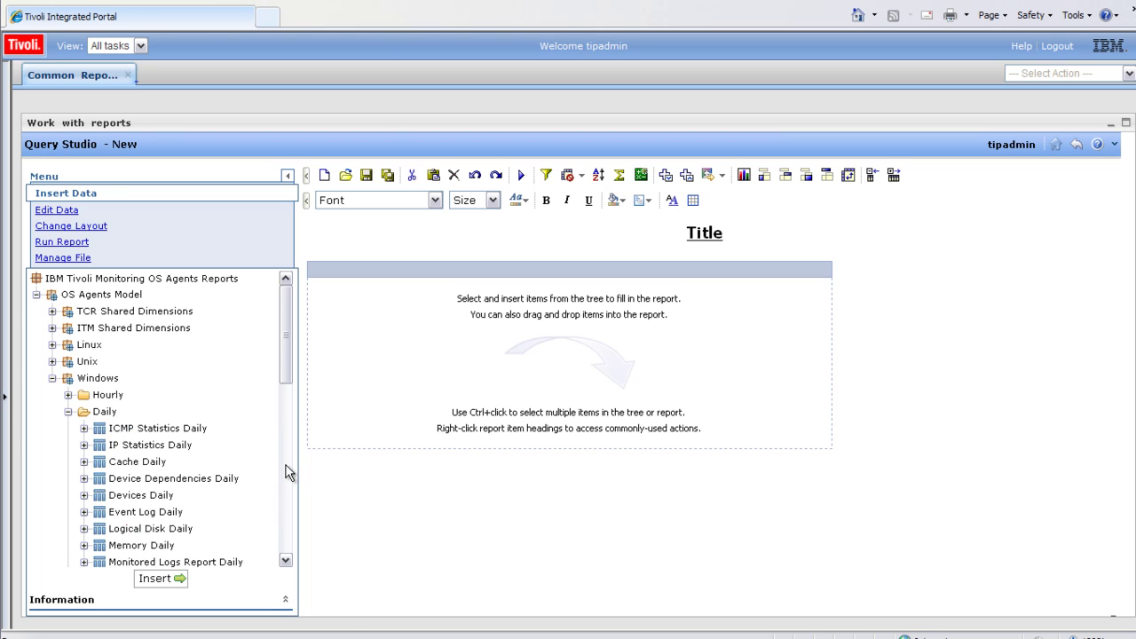
{"action": "left_click", "coordinate": [85, 545]}
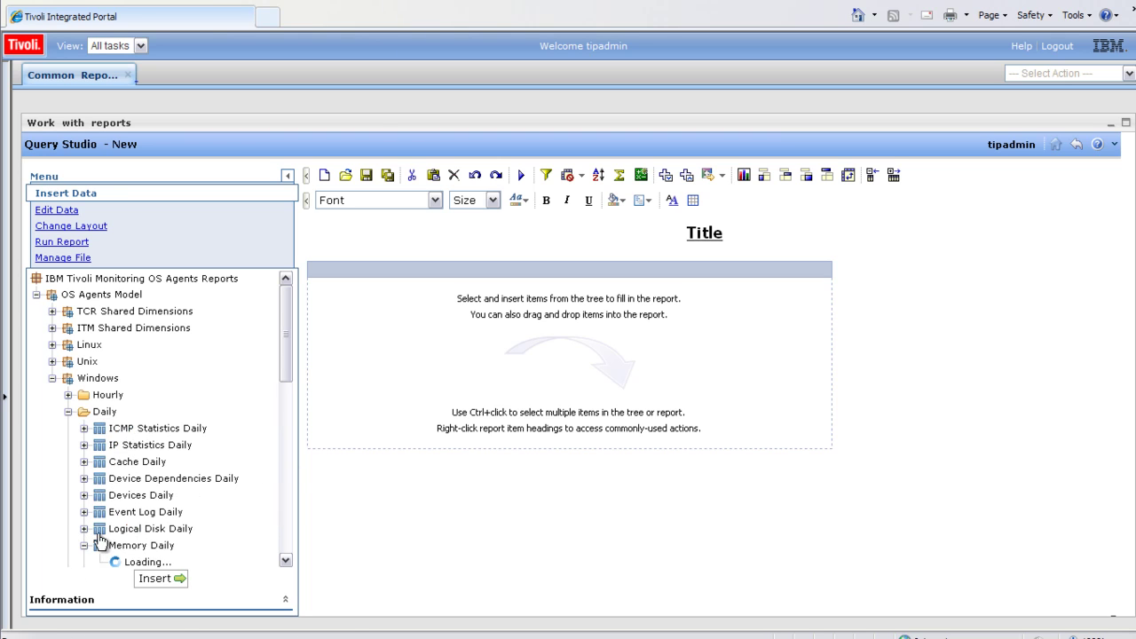
- Add the Average Memory Usage Percentage measure to the report, showing 36.06
{"action": "left_click", "coordinate": [286, 525]}
{"action": "scroll", "coordinate": [287, 526], "scroll_direction": "down", "scroll_amount": 10}
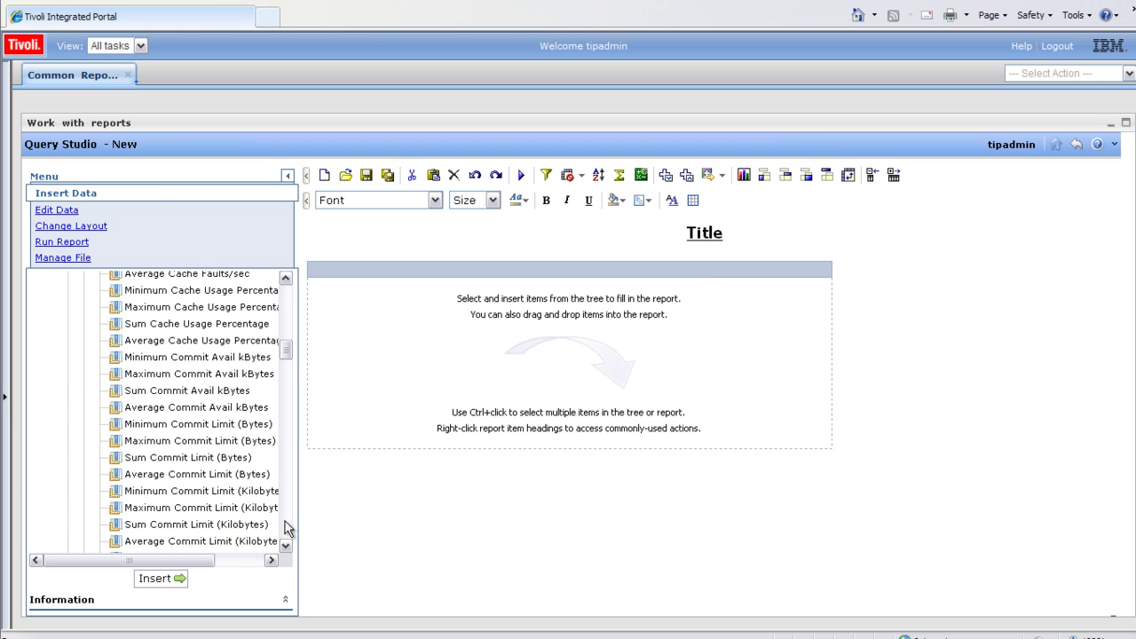
{"action": "scroll", "coordinate": [287, 526], "scroll_direction": "down", "scroll_amount": 8}
{"action": "left_click", "coordinate": [209, 452]}
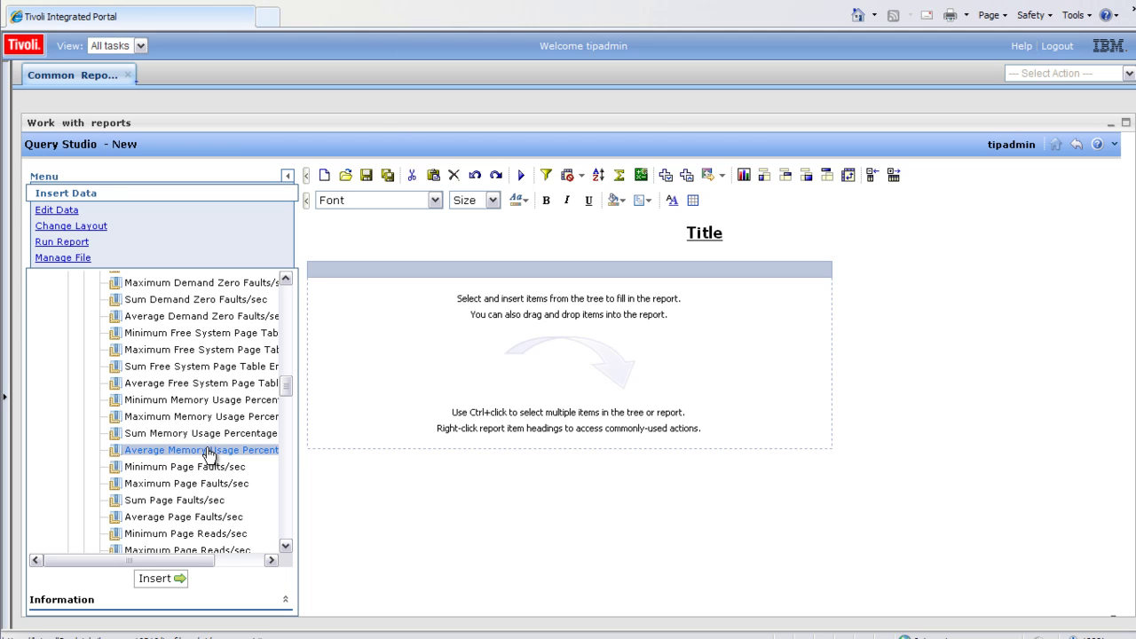
{"action": "left_click_drag", "start_coordinate": [208, 453], "coordinate": [388, 407]}
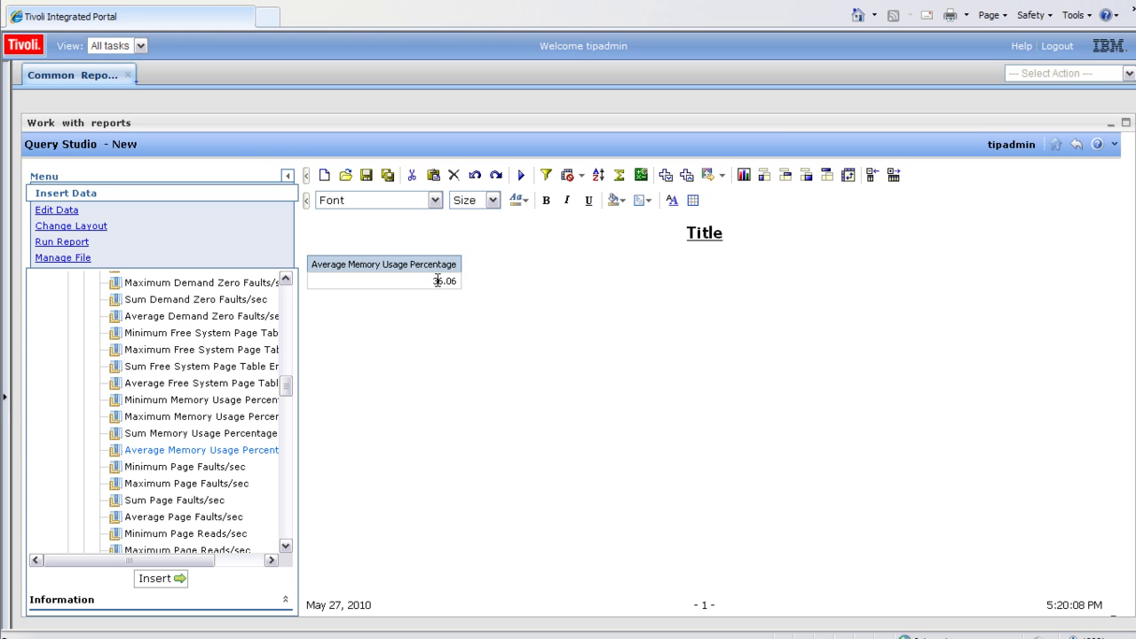
{"action": "left_click_drag", "start_coordinate": [292, 385], "coordinate": [288, 300]}
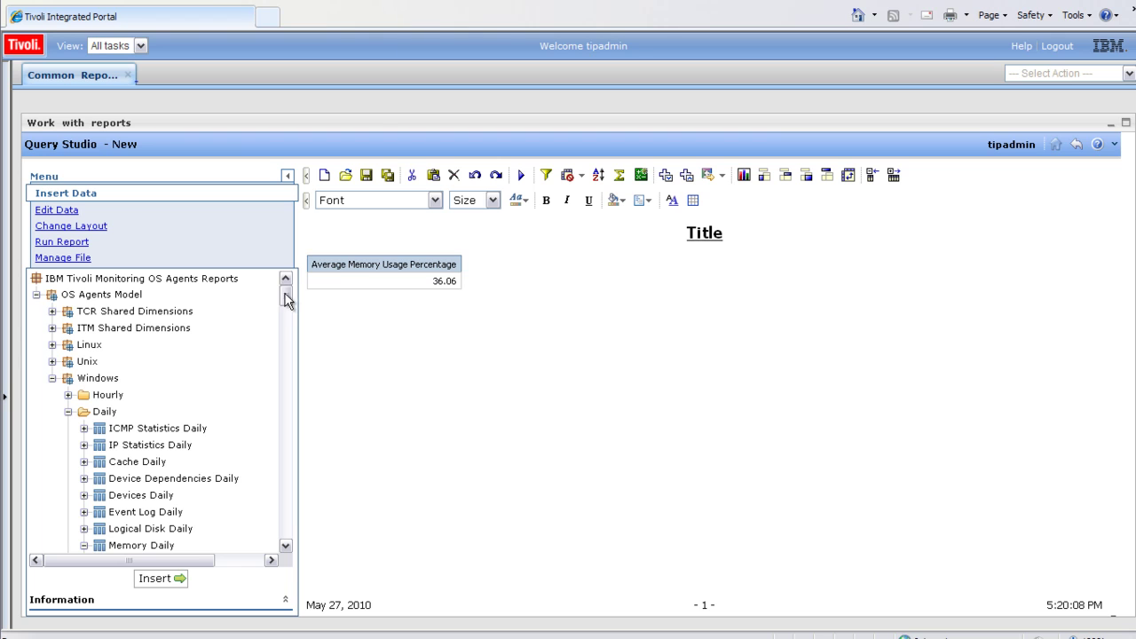
- Add System Name from ITM Shared Dimensions > Managed Systems as a report column
{"action": "left_click", "coordinate": [51, 330]}
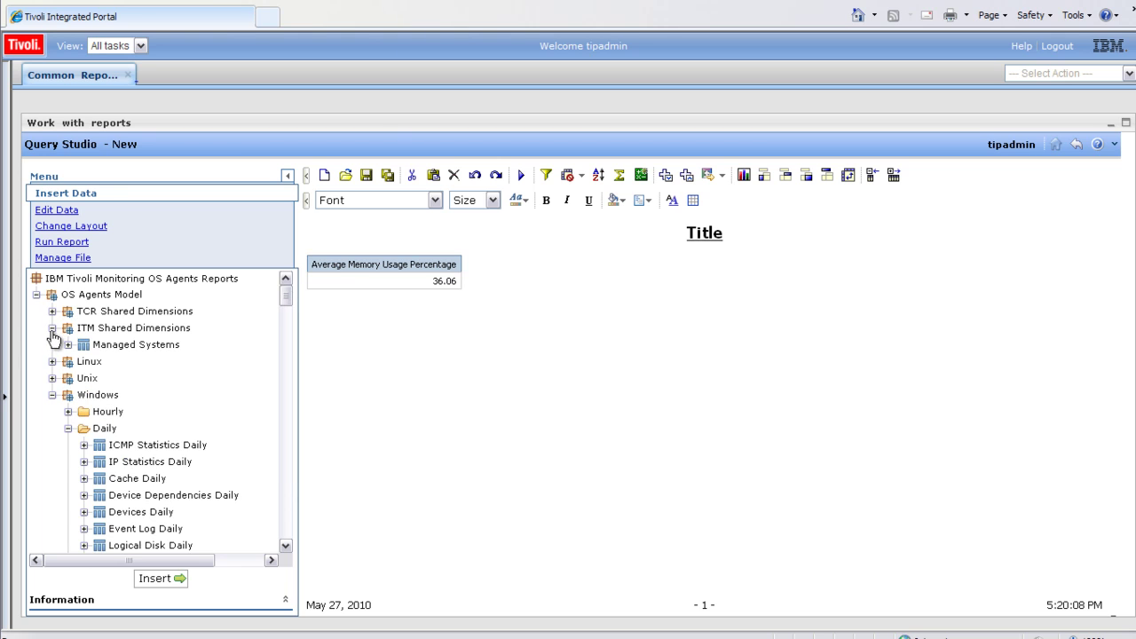
{"action": "left_click", "coordinate": [67, 344]}
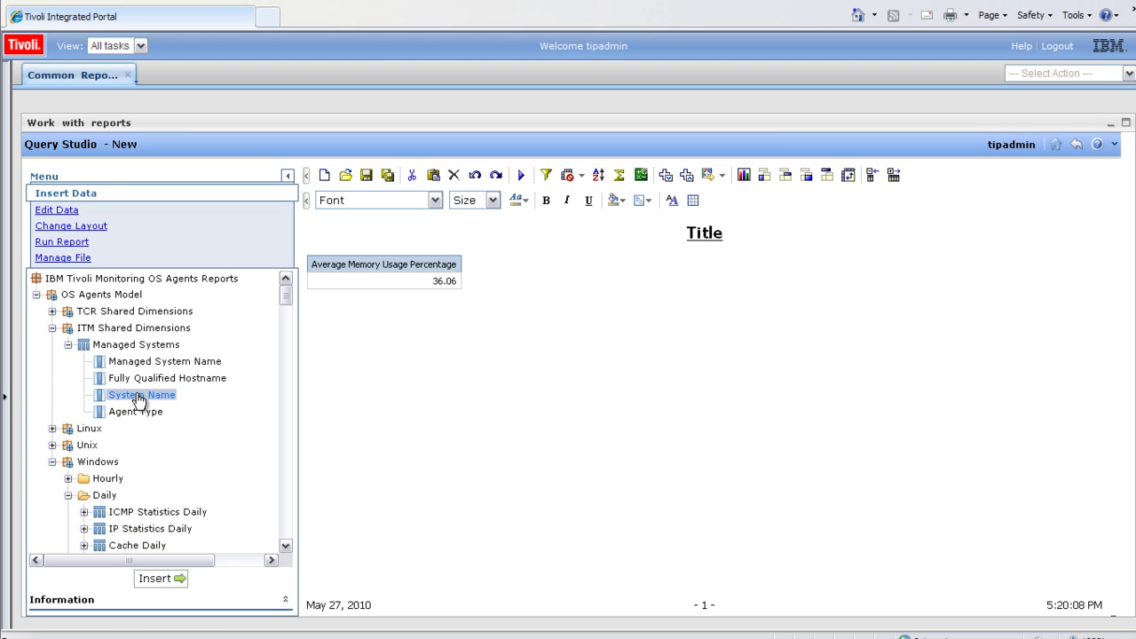
{"action": "left_click_drag", "start_coordinate": [142, 394], "coordinate": [312, 277]}
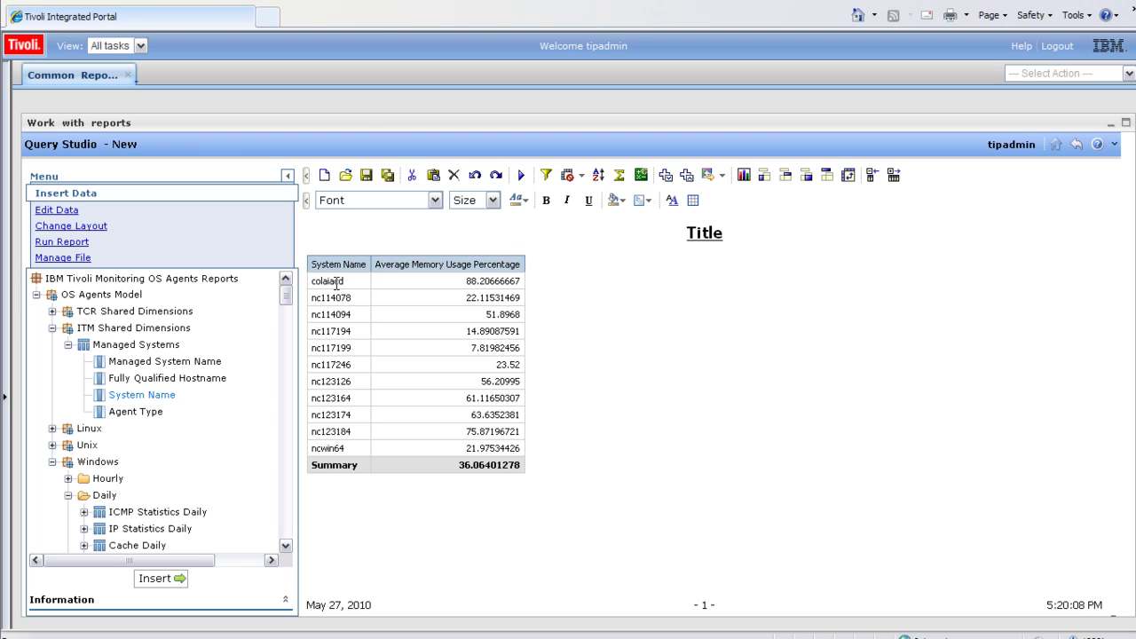
- Add Date from TCR Shared Dimensions > Time as the first report column
{"action": "left_click", "coordinate": [61, 316]}
{"action": "left_click", "coordinate": [54, 314]}
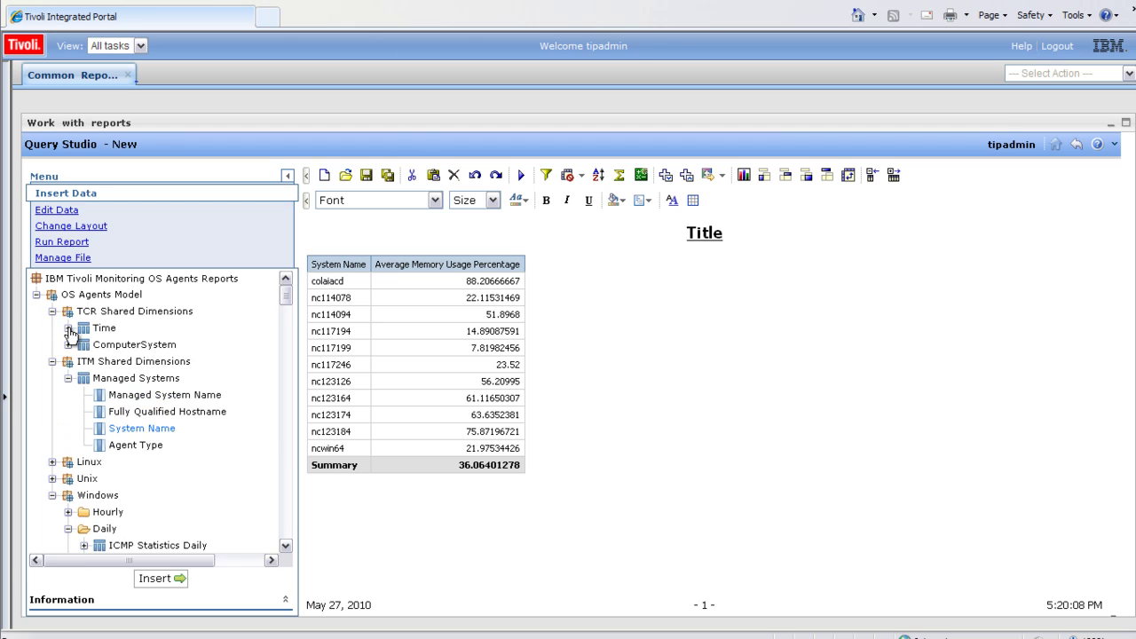
{"action": "left_click", "coordinate": [68, 329]}
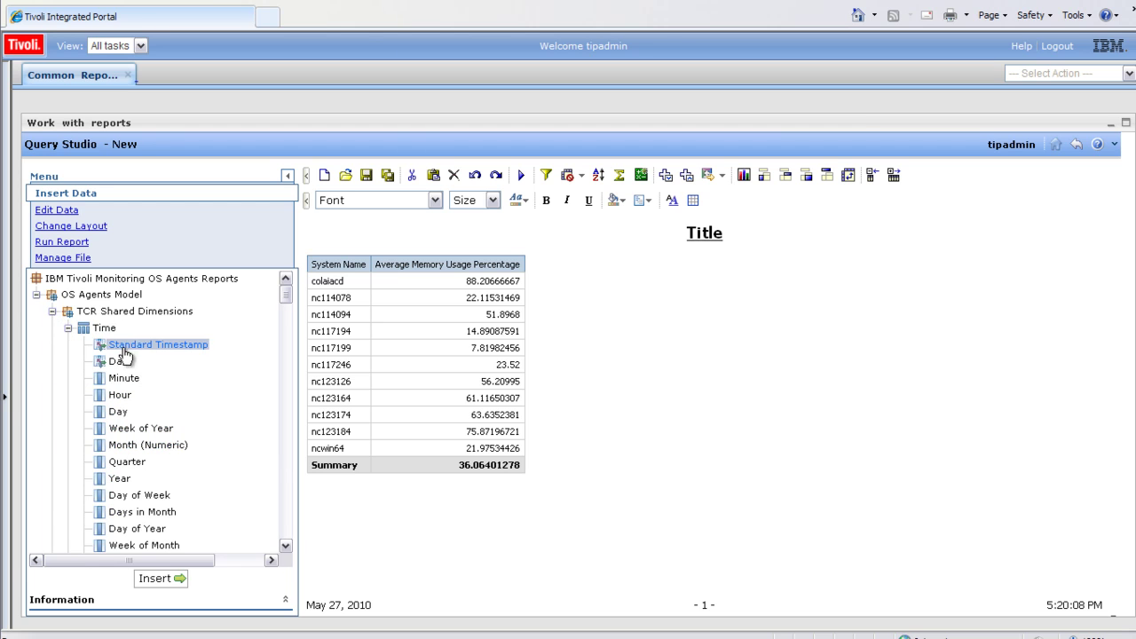
{"action": "left_click", "coordinate": [115, 362]}
{"action": "left_click_drag", "start_coordinate": [115, 364], "coordinate": [311, 326]}
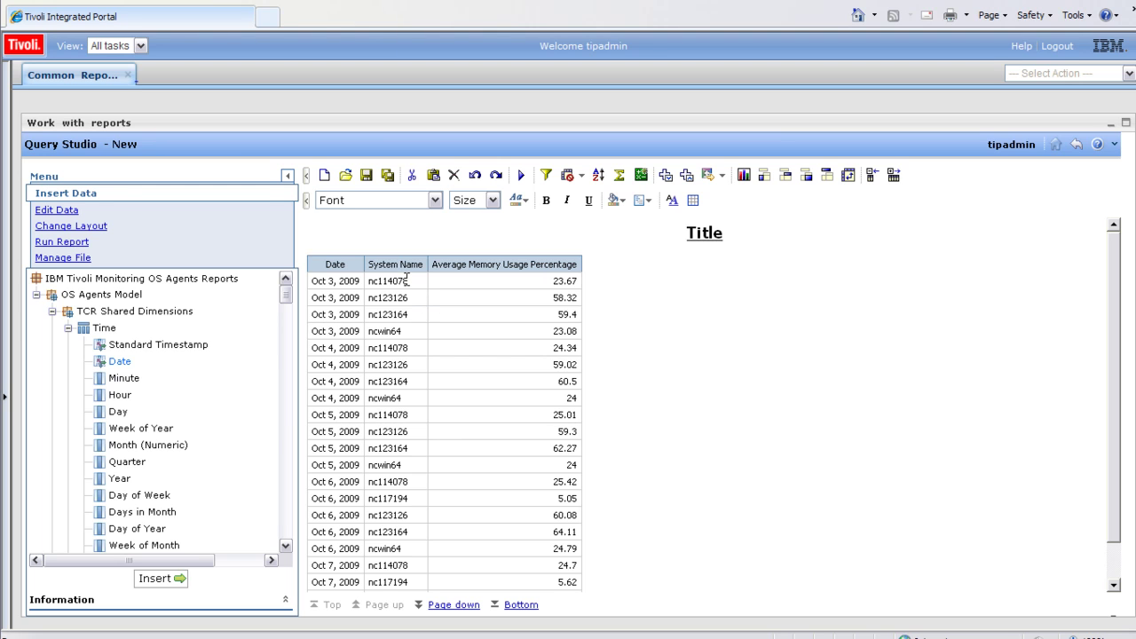
- Group the report into per-System Name sections with subtotal averages
{"action": "left_click", "coordinate": [398, 265]}
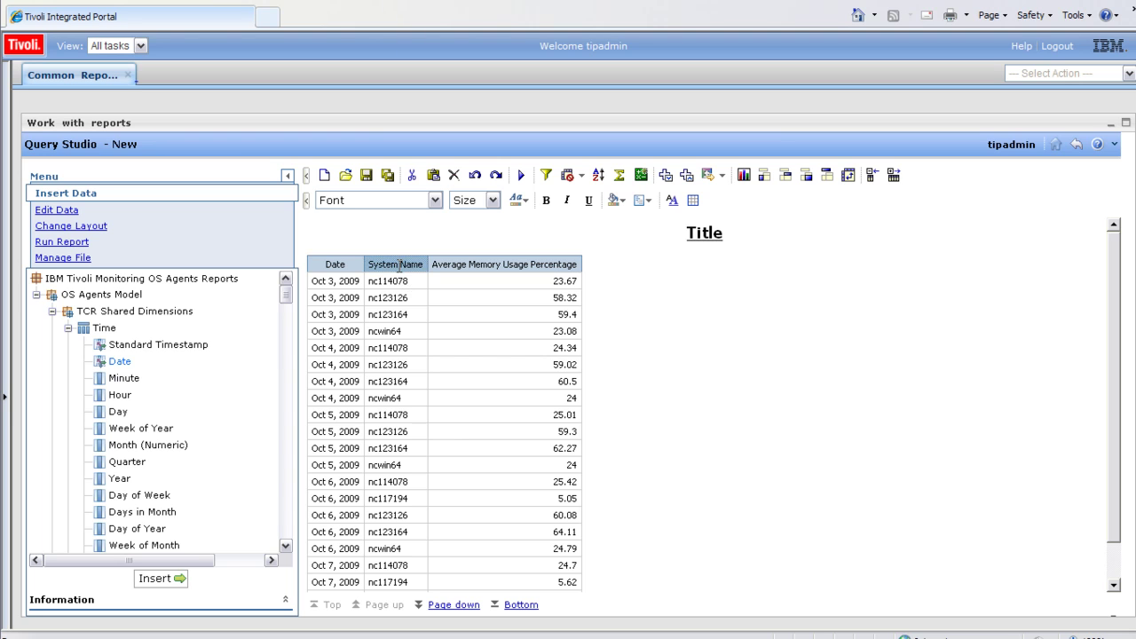
{"action": "left_click", "coordinate": [399, 264]}
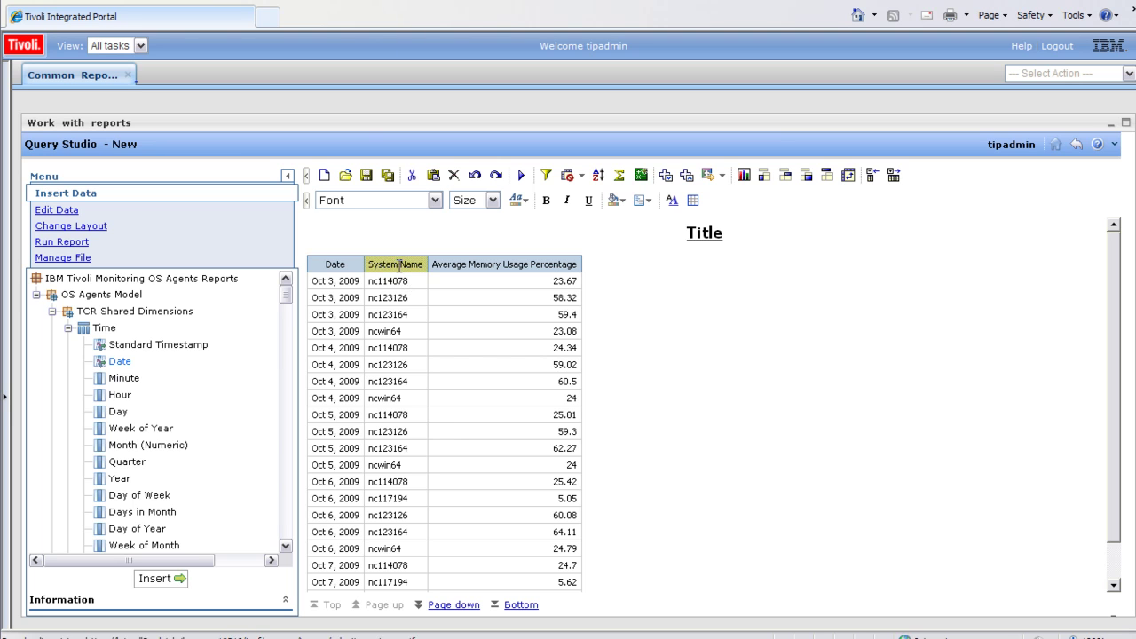
{"action": "left_click", "coordinate": [825, 177]}
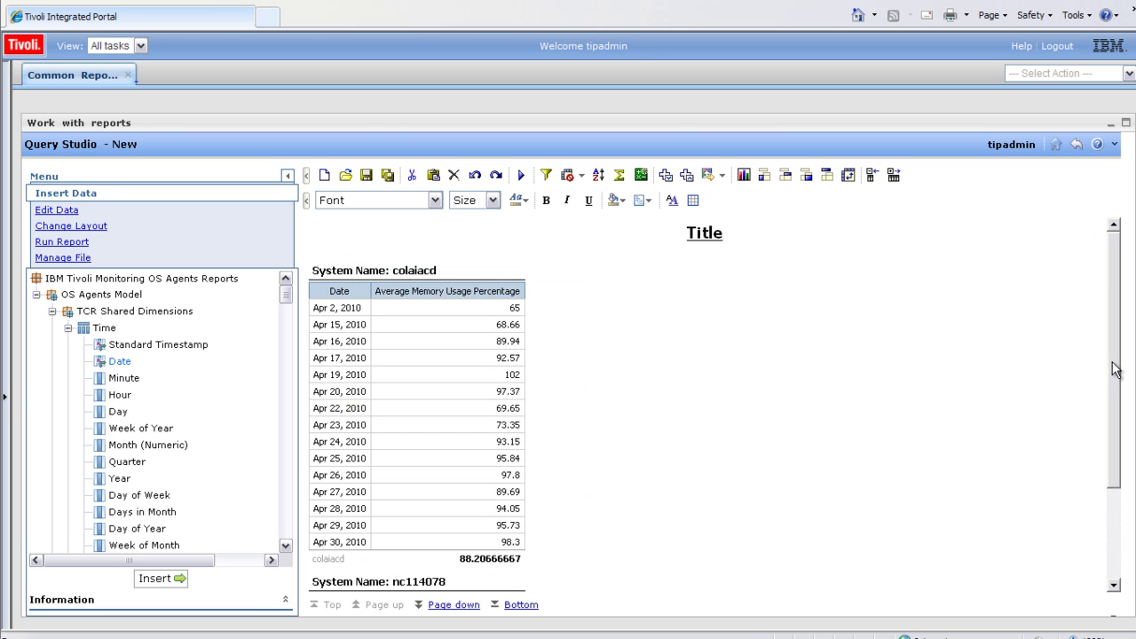
{"action": "left_click_drag", "start_coordinate": [1116, 371], "coordinate": [1106, 304]}
- Add a Line chart of Average Memory Usage Percentage by date above each system's table
{"action": "left_click", "coordinate": [743, 175]}
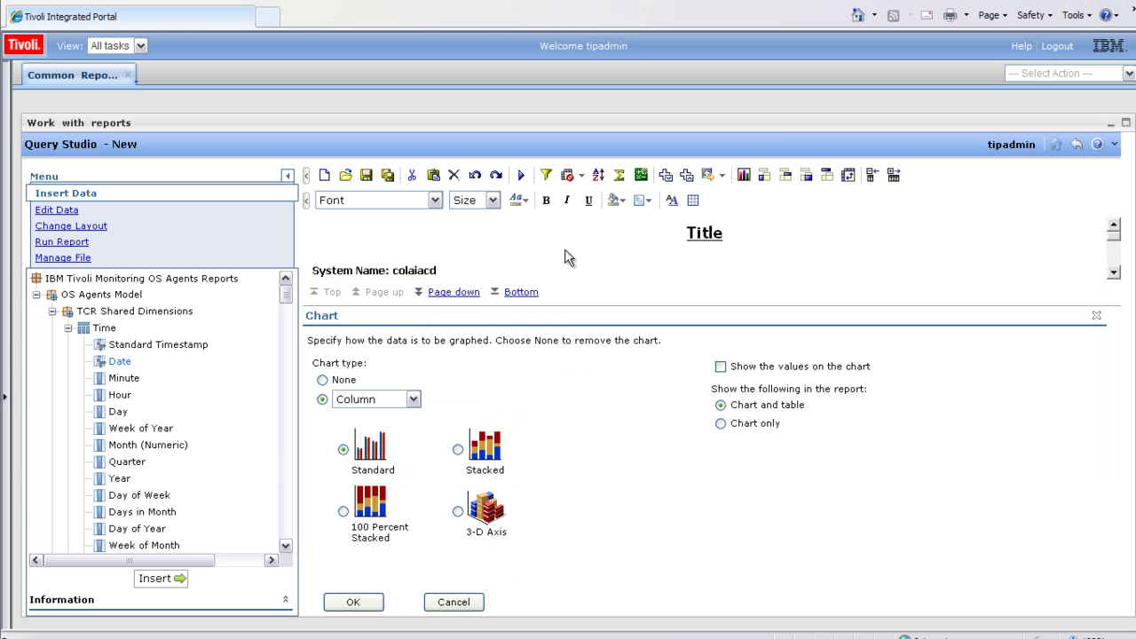
{"action": "left_click", "coordinate": [414, 400]}
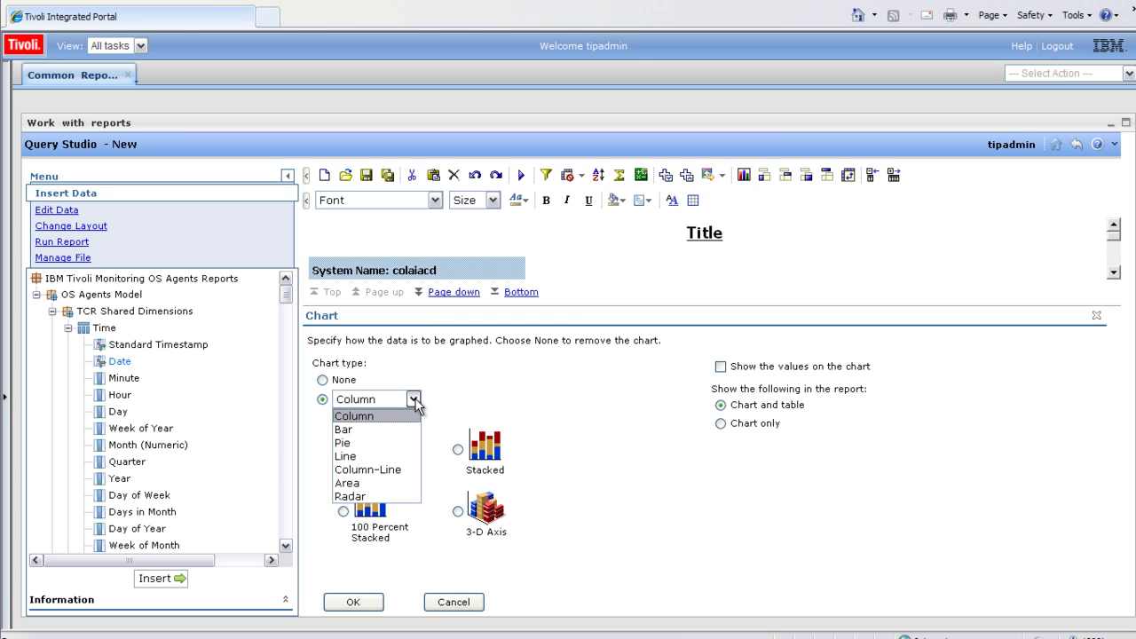
{"action": "left_click", "coordinate": [367, 456]}
{"action": "left_click", "coordinate": [362, 602]}
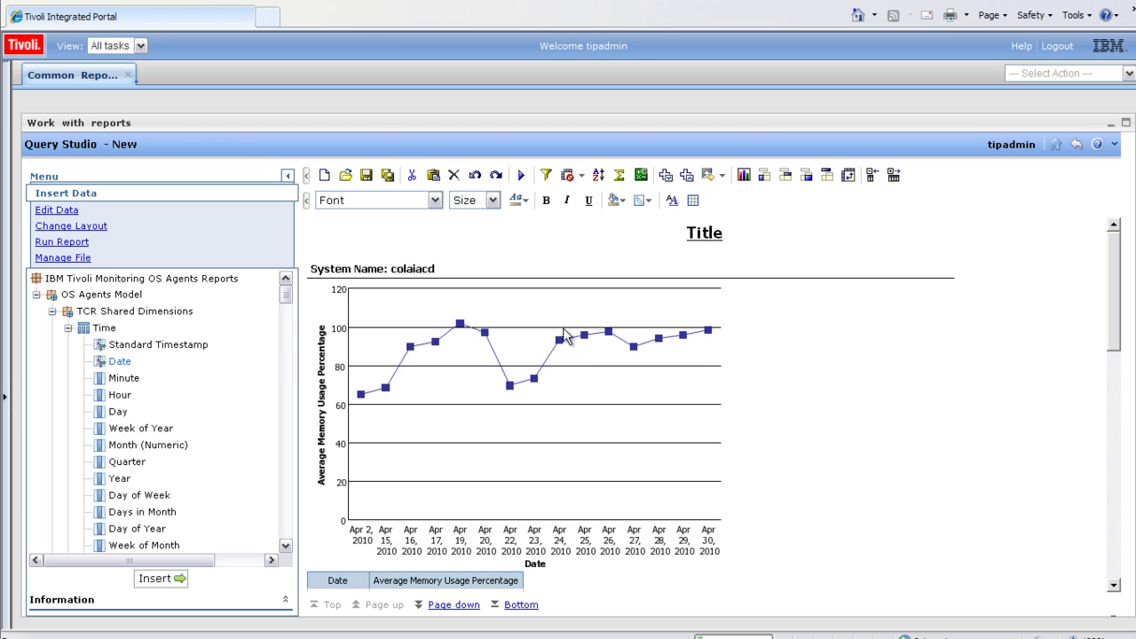
{"action": "left_click", "coordinate": [406, 269]}
{"action": "scroll", "coordinate": [1123, 319], "scroll_direction": "down", "scroll_amount": 1}
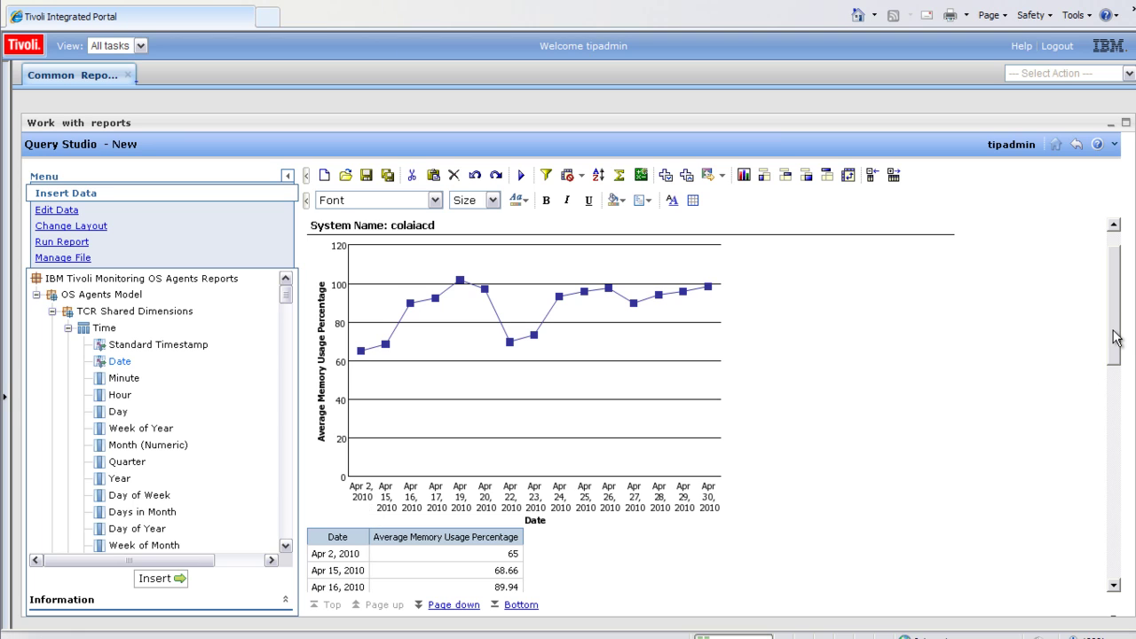
{"action": "scroll", "coordinate": [1116, 338], "scroll_direction": "up", "scroll_amount": 1}
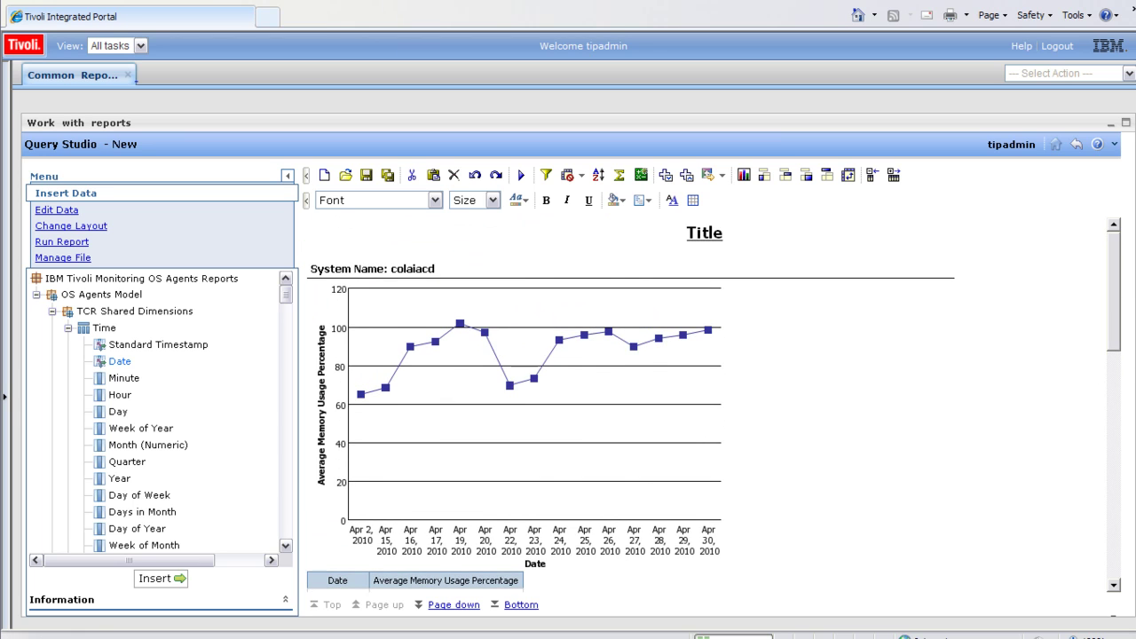
{"action": "scroll", "coordinate": [1120, 298], "scroll_direction": "down", "scroll_amount": 1}
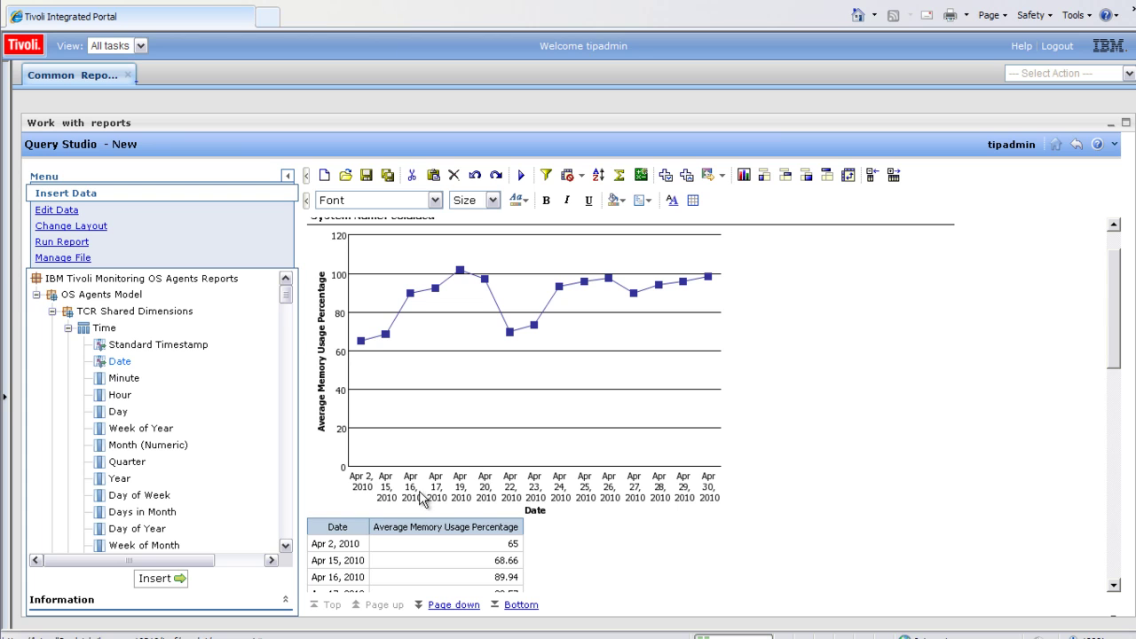
{"action": "right_click", "coordinate": [351, 526]}
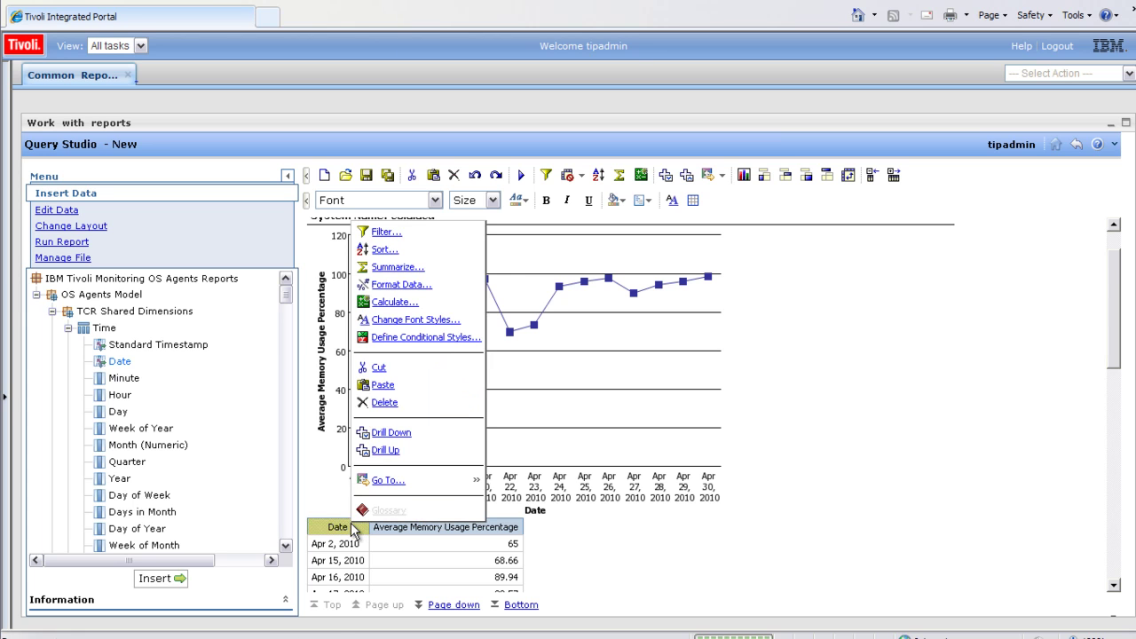
{"action": "left_click", "coordinate": [402, 238]}
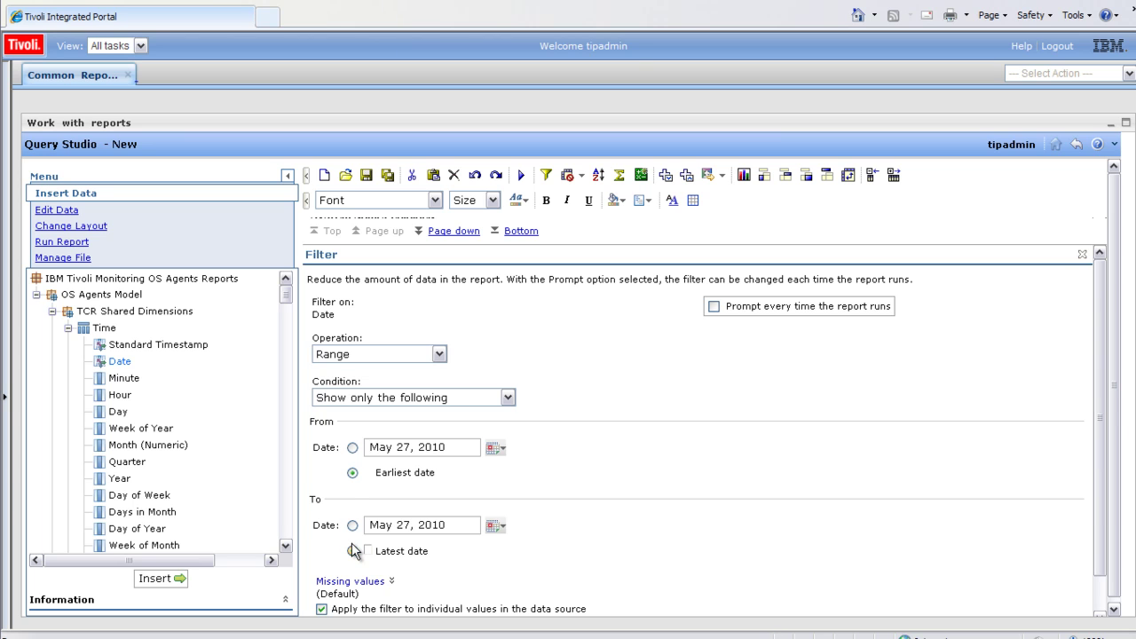
{"action": "scroll", "coordinate": [1105, 410], "scroll_direction": "down", "scroll_amount": 2}
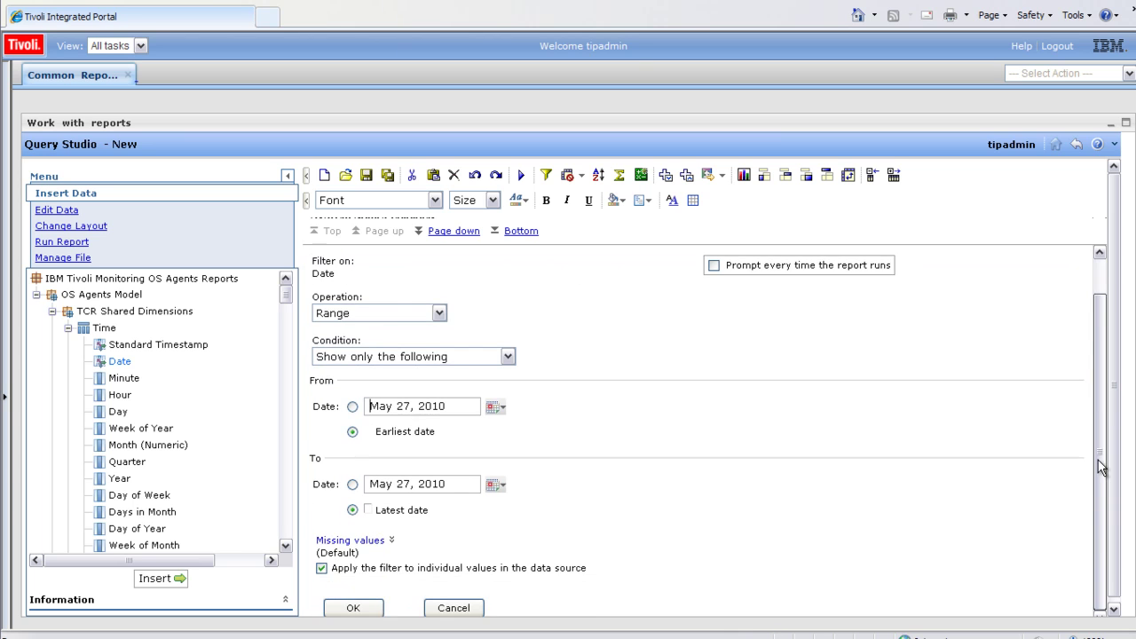
{"action": "left_click", "coordinate": [462, 608]}
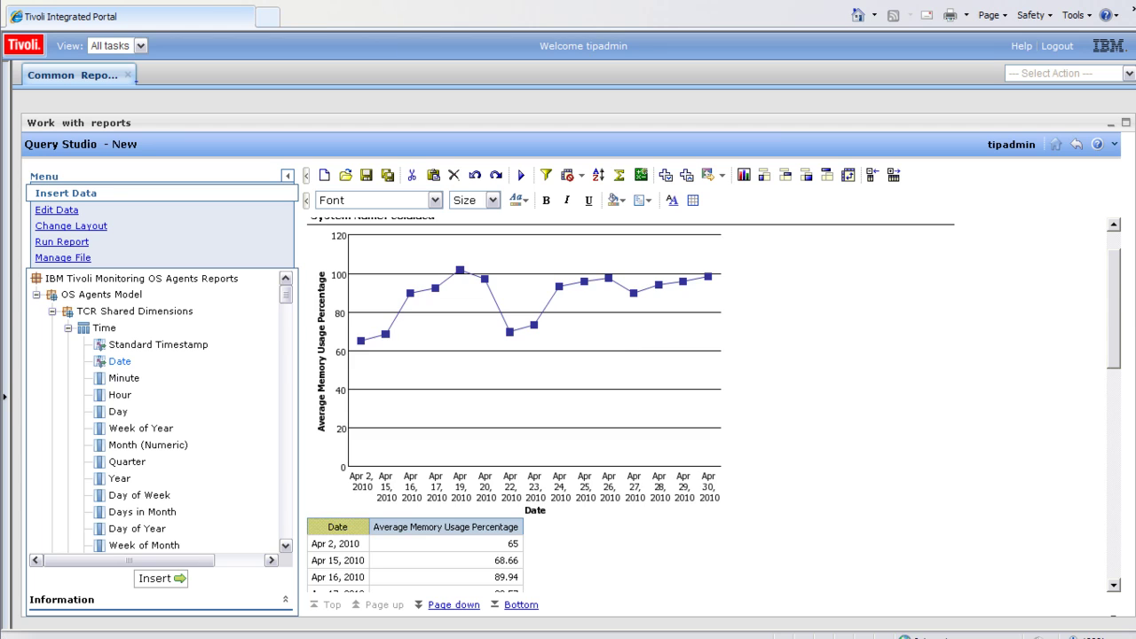
{"action": "scroll", "coordinate": [417, 266], "scroll_direction": "up", "scroll_amount": 1}
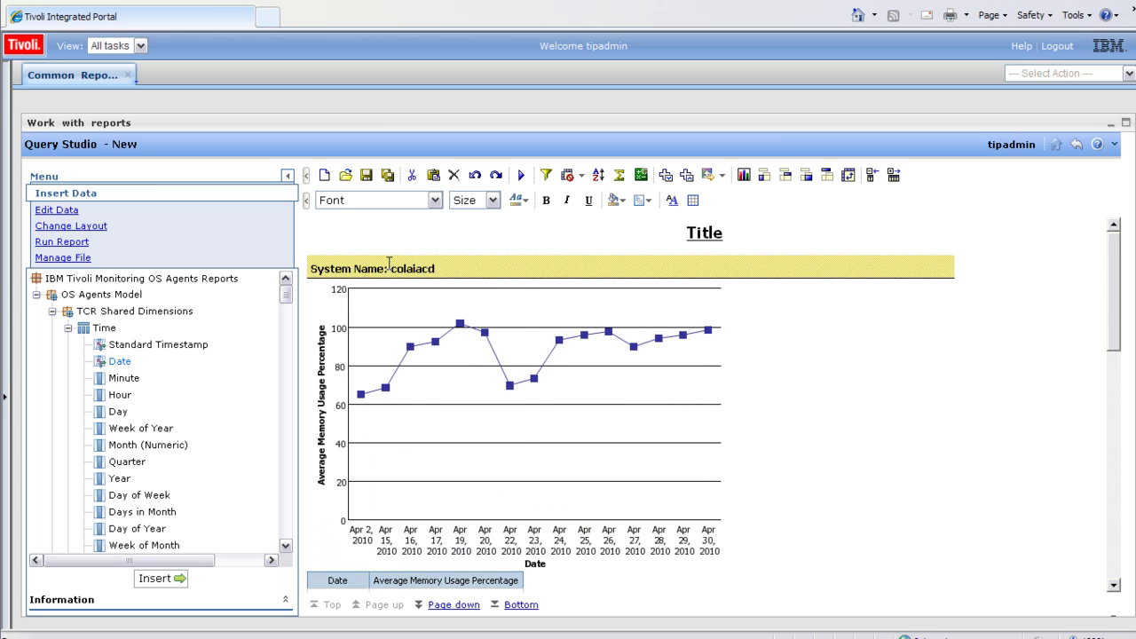
- Review the System Name filter without changes, then page down to the nc114078 system's table
{"action": "right_click", "coordinate": [389, 264]}
{"action": "left_click", "coordinate": [415, 277]}
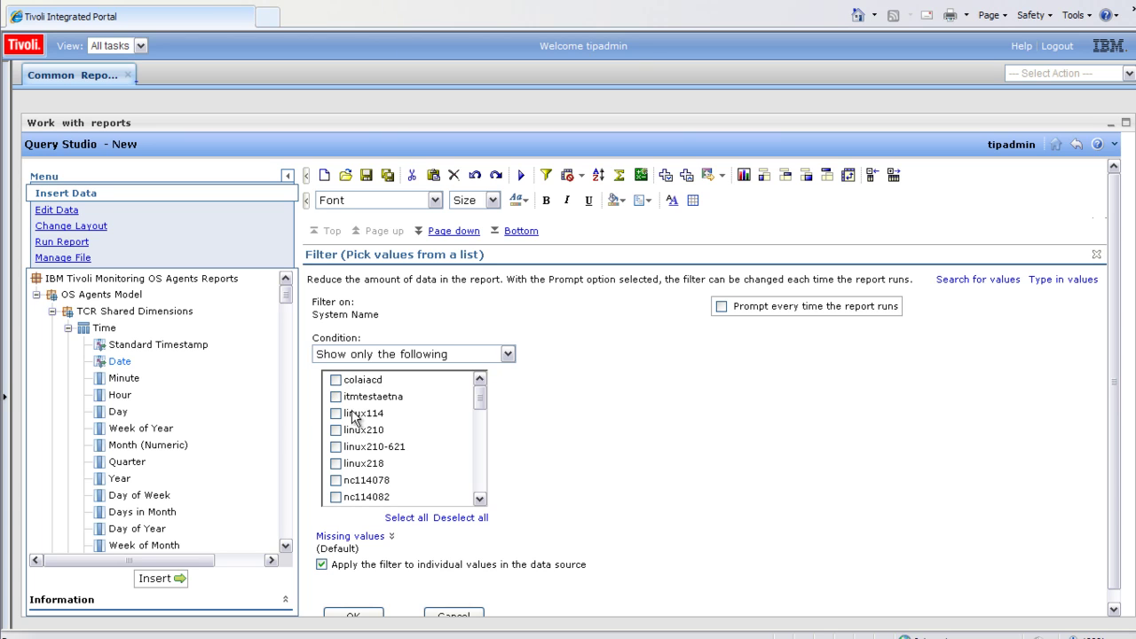
{"action": "left_click", "coordinate": [458, 615]}
{"action": "left_click", "coordinate": [891, 355]}
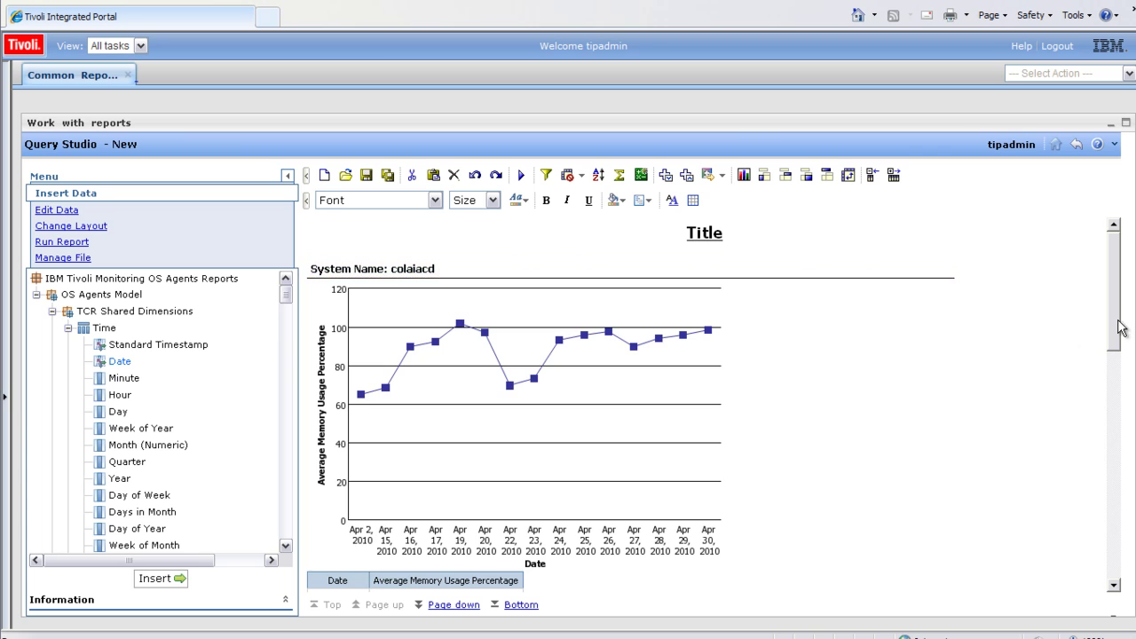
{"action": "left_click_drag", "start_coordinate": [1116, 319], "coordinate": [1122, 568]}
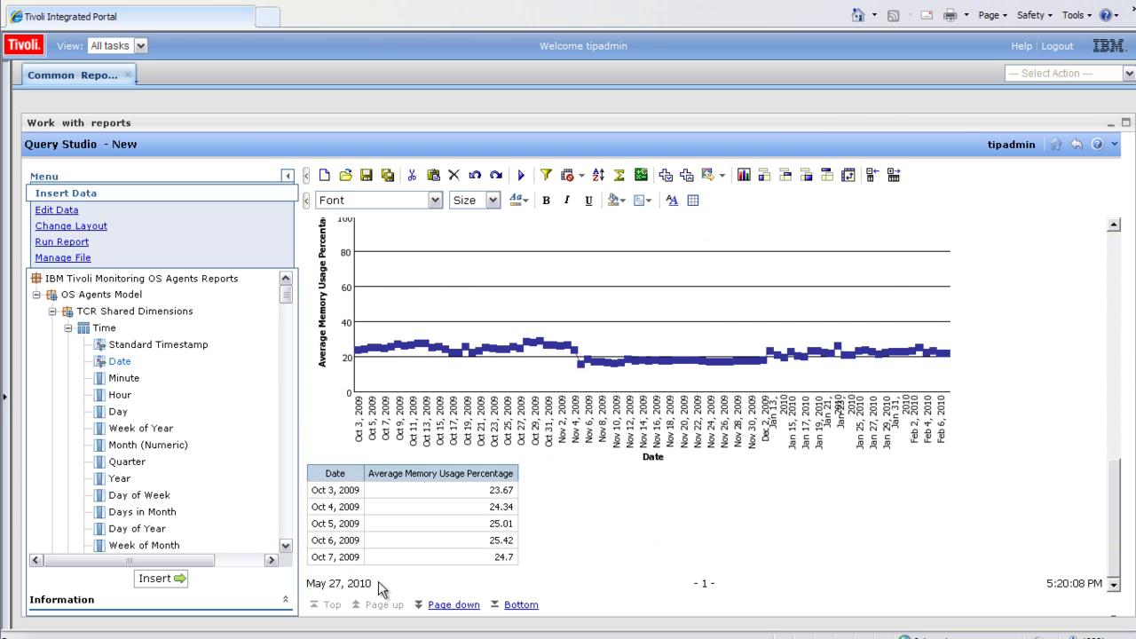
{"action": "left_click", "coordinate": [468, 607]}
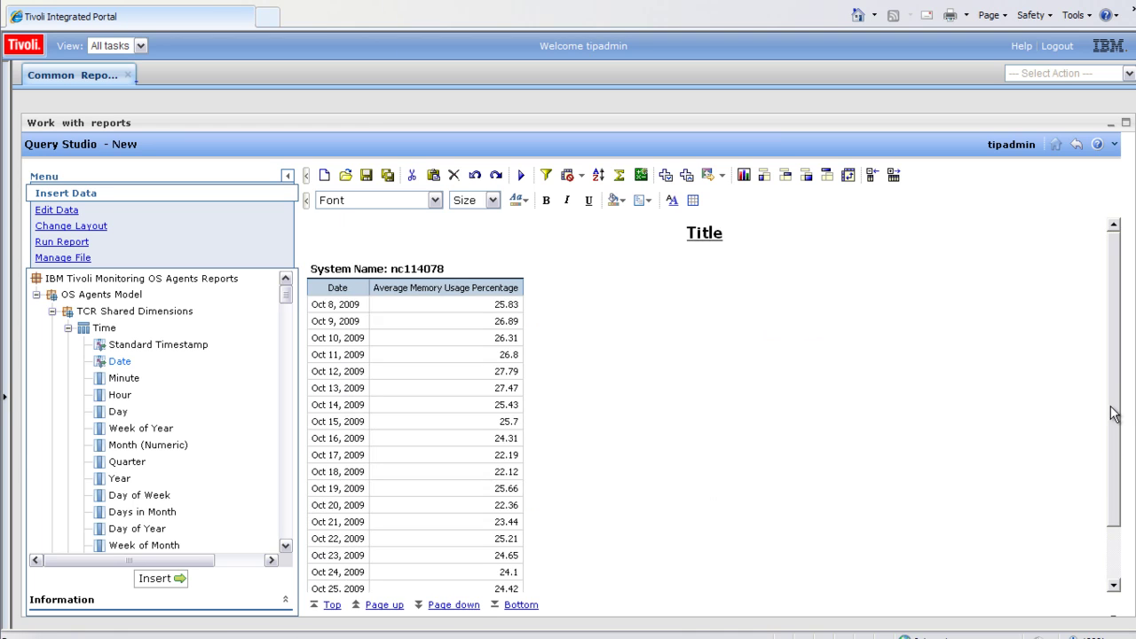
{"action": "left_click_drag", "start_coordinate": [1109, 416], "coordinate": [1101, 321]}
- Change the report title from 'Title' to 'Memory Over Time'
{"action": "double_click", "coordinate": [714, 235]}
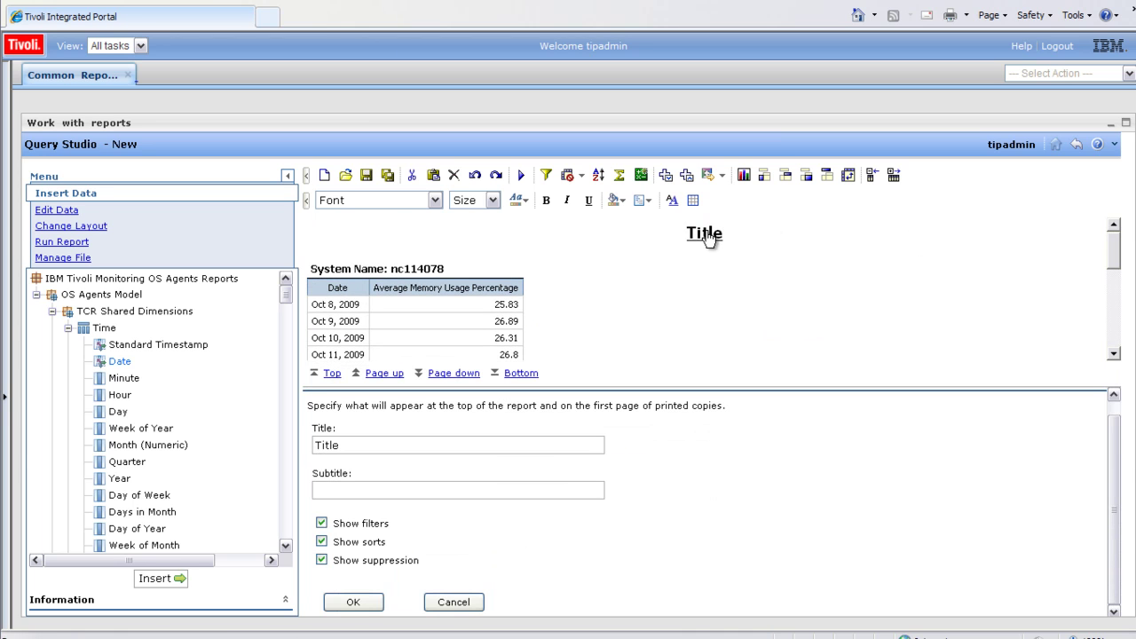
{"action": "left_click_drag", "start_coordinate": [340, 446], "coordinate": [318, 446]}
{"action": "type", "text": "Memory Over Time"}
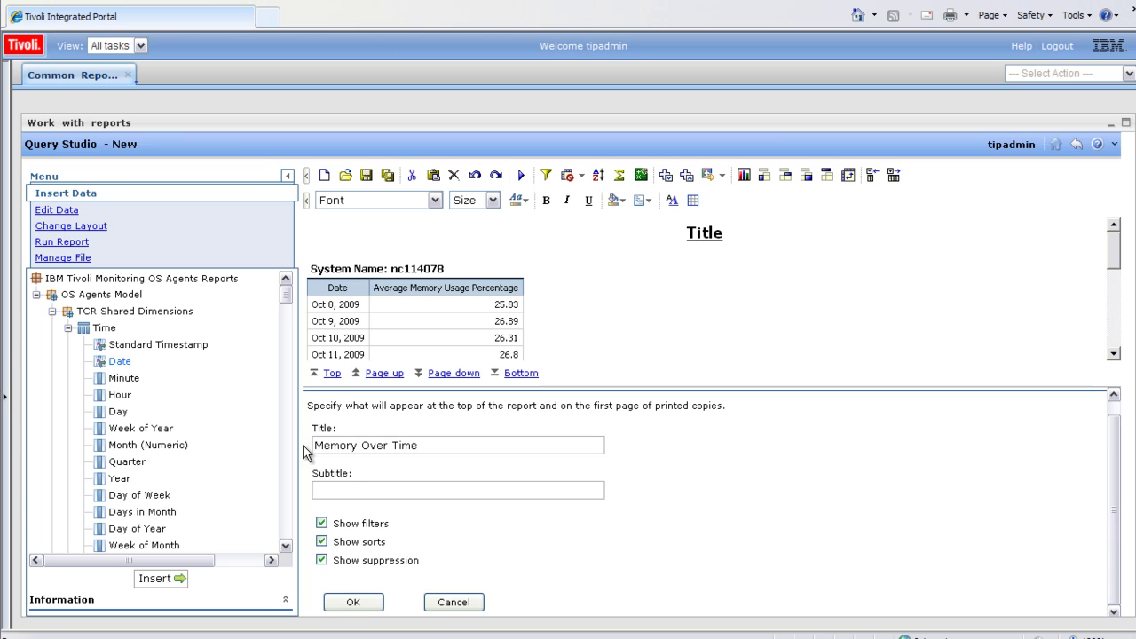
{"action": "left_click", "coordinate": [359, 604]}
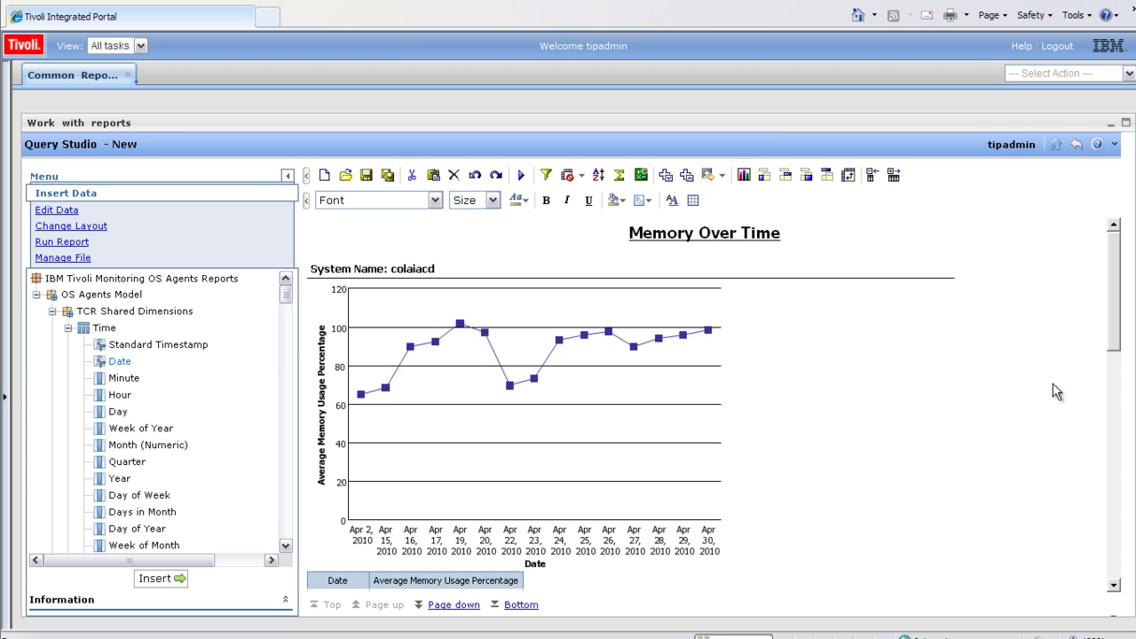
- Save the report under the name 'Memory' in Public Folders > IBM Tivoli Monitoring OS Agents Reports
{"action": "left_click_drag", "start_coordinate": [1116, 302], "coordinate": [973, 271]}
{"action": "left_click", "coordinate": [366, 176]}
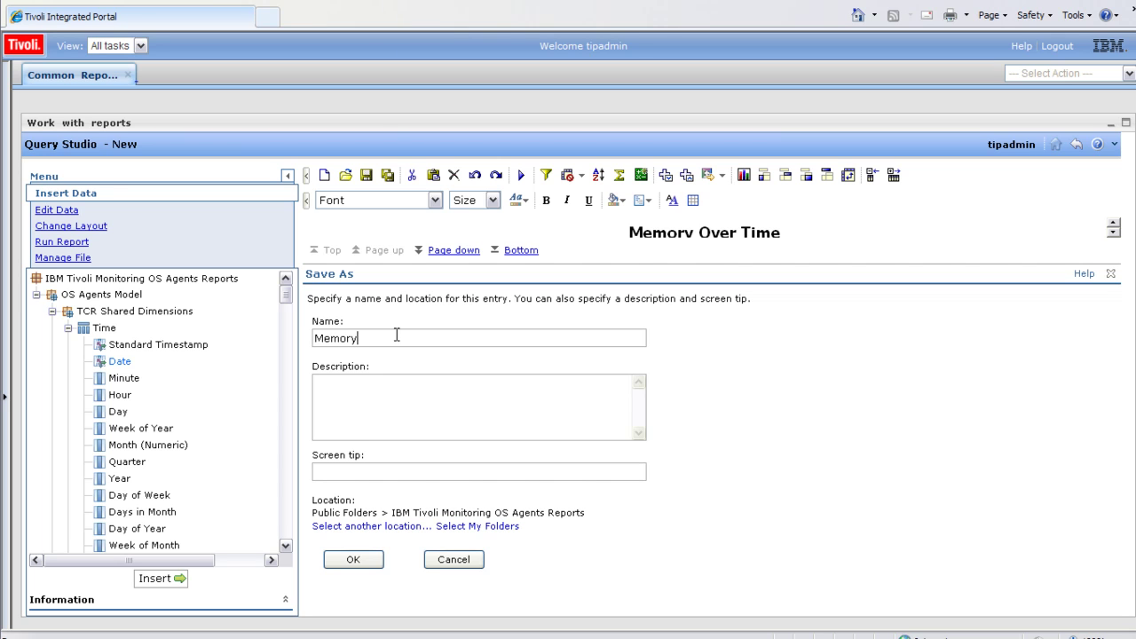
{"action": "left_click", "coordinate": [355, 560]}
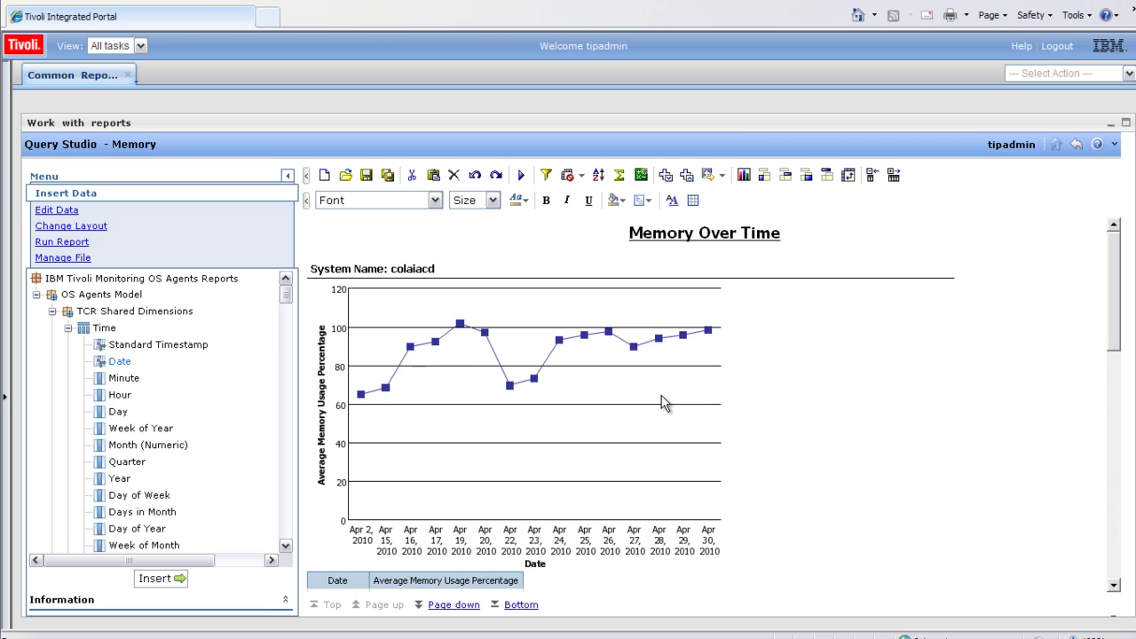
- From the folder list, open the Memory report with Report Studio via its More... actions
{"action": "left_click", "coordinate": [1075, 144]}
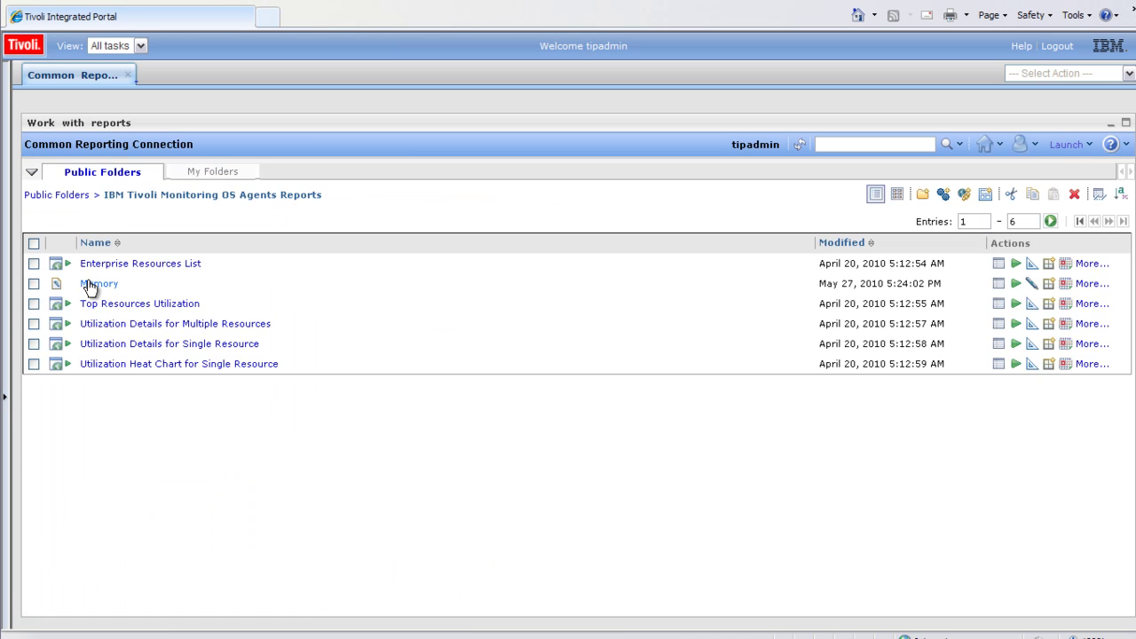
{"action": "left_click", "coordinate": [1091, 284]}
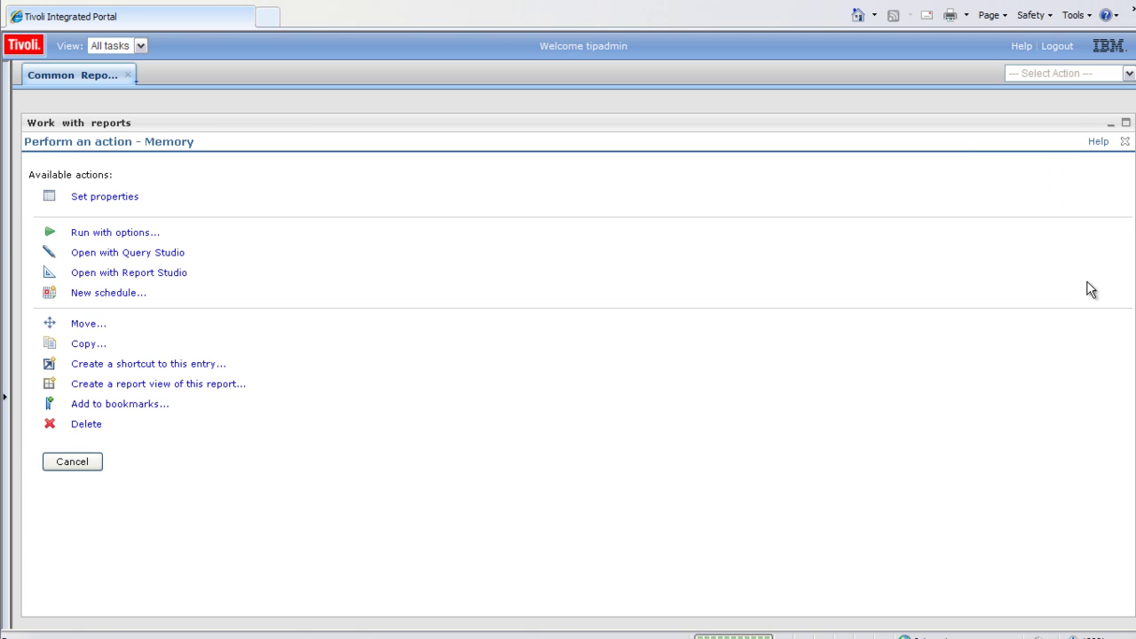
{"action": "left_click", "coordinate": [125, 273]}
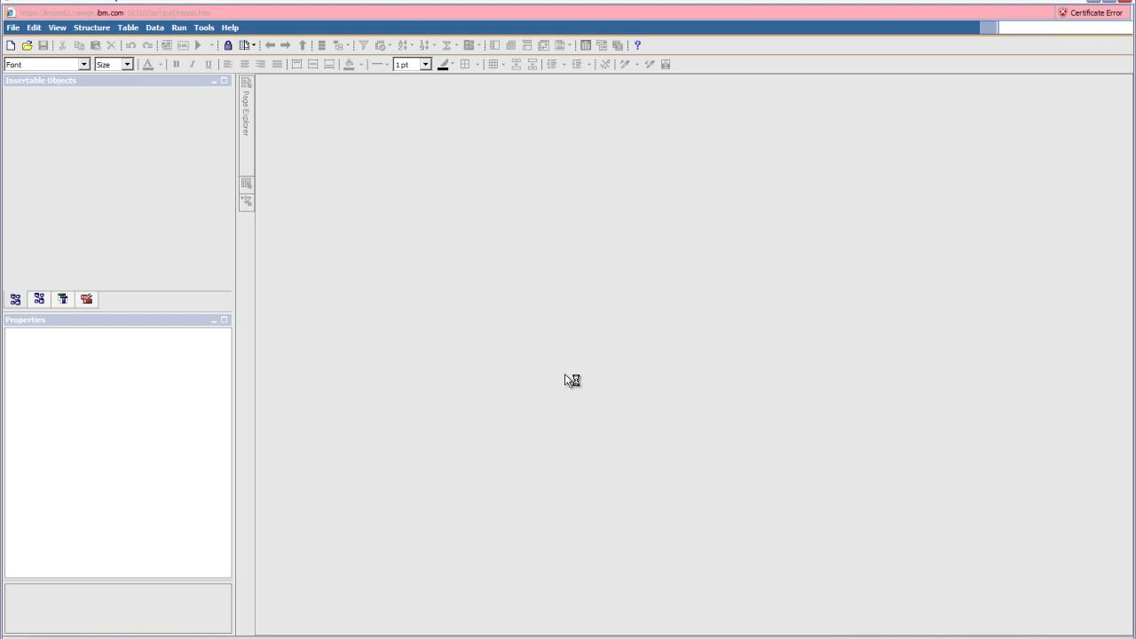
- Allow clipboard access, add a new page under Prompt Pages, and drop a Value Prompt onto it
{"action": "left_click", "coordinate": [599, 360]}
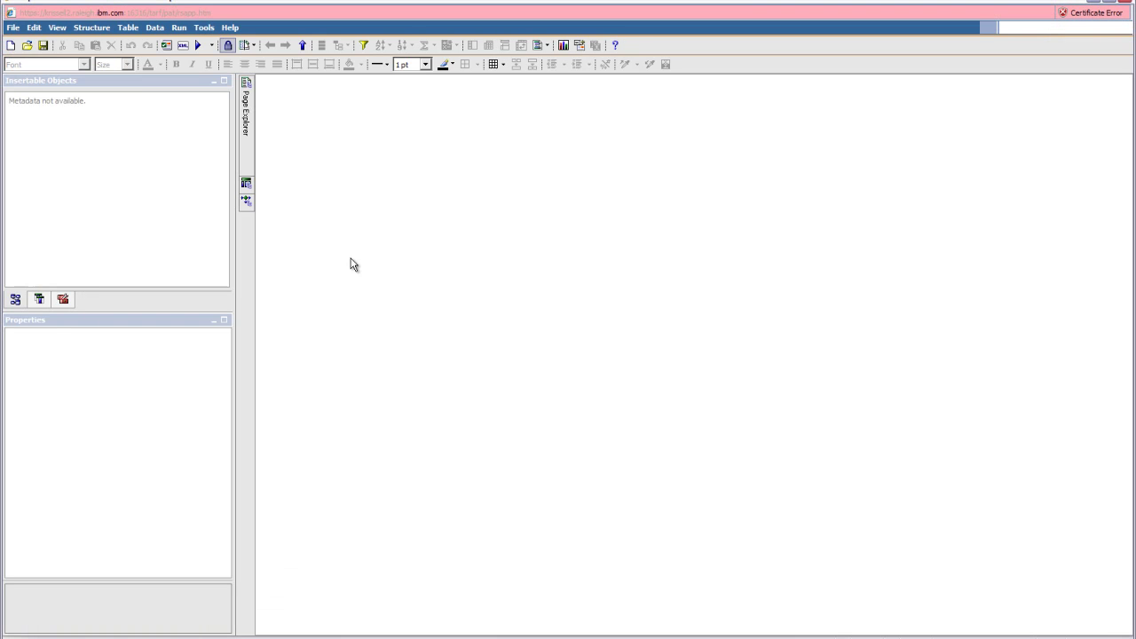
{"action": "mouse_move", "coordinate": [250, 86]}
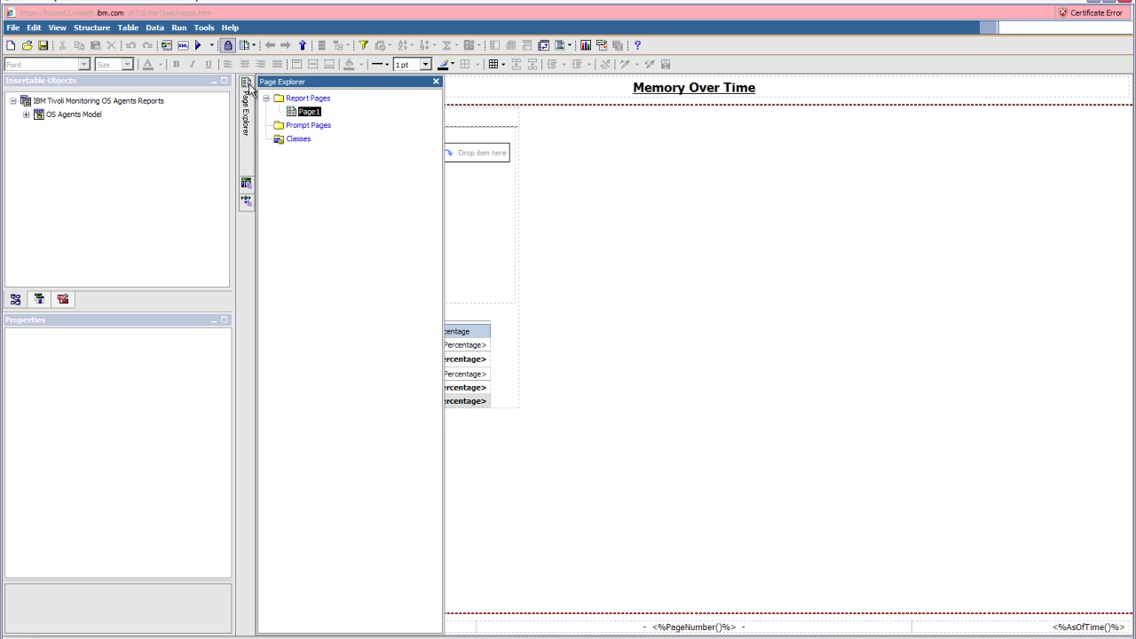
{"action": "left_click", "coordinate": [306, 126]}
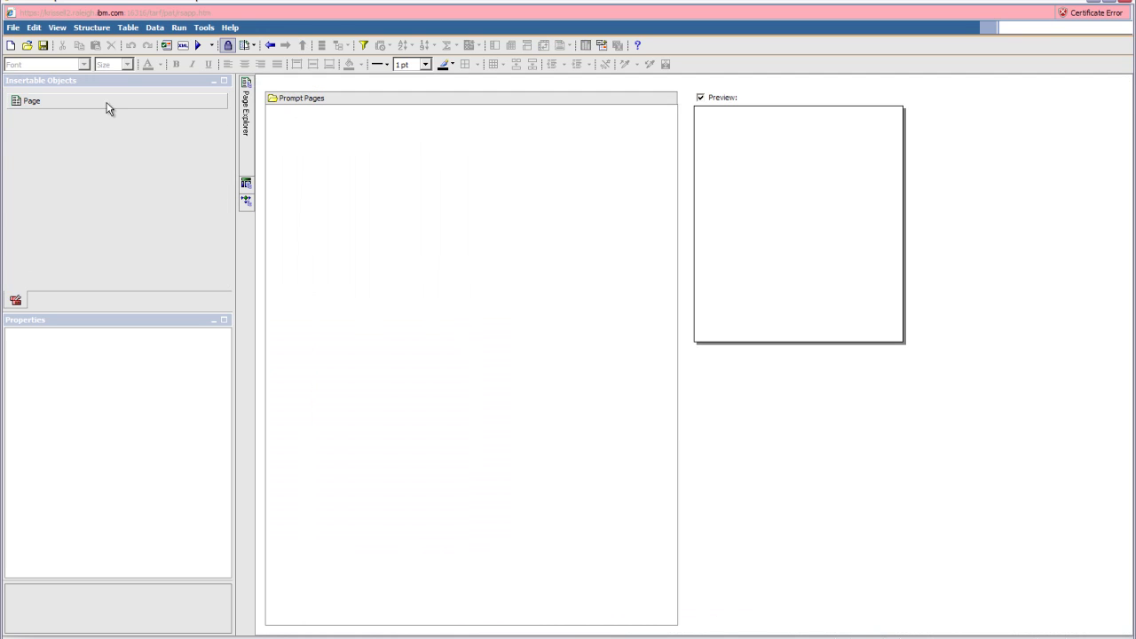
{"action": "left_click_drag", "start_coordinate": [33, 102], "coordinate": [341, 122]}
{"action": "double_click", "coordinate": [319, 115]}
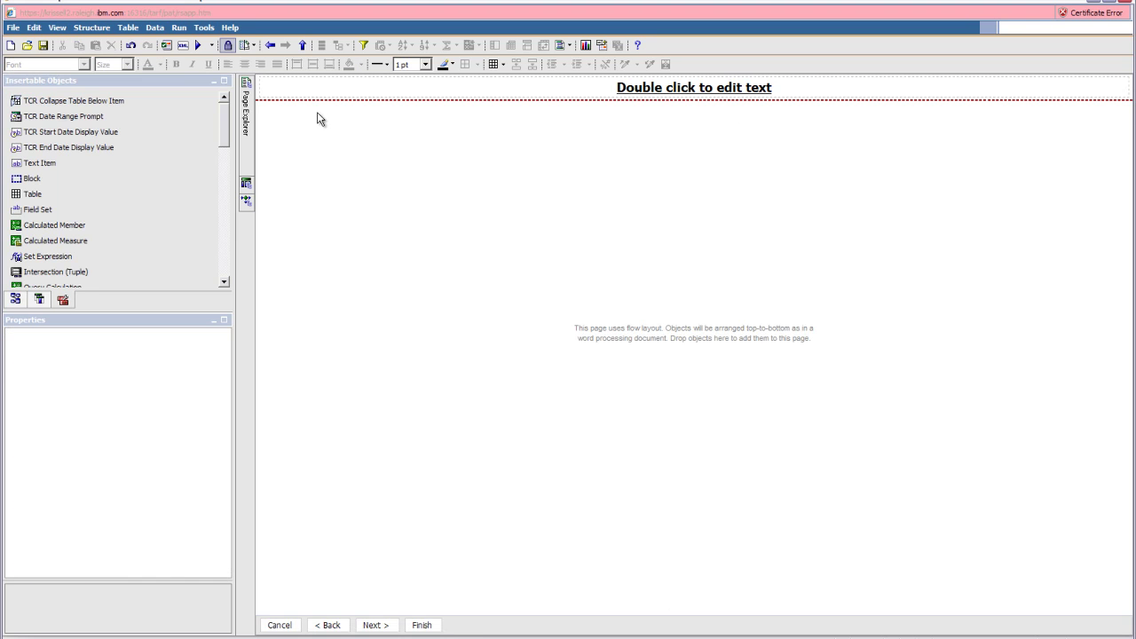
{"action": "left_click_drag", "start_coordinate": [226, 130], "coordinate": [221, 241]}
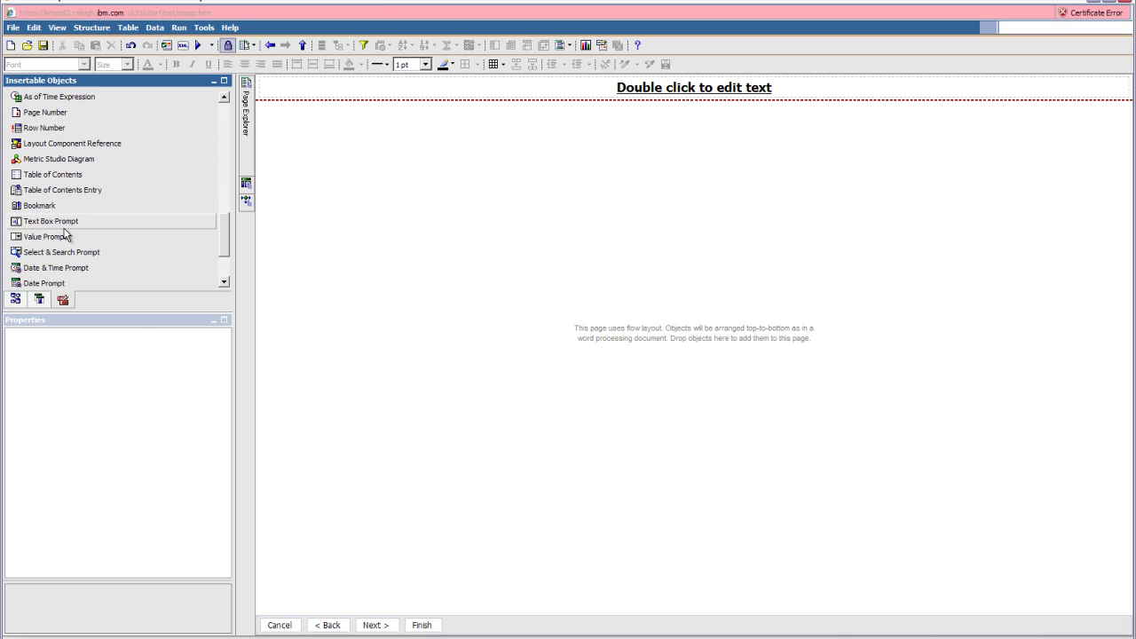
{"action": "left_click_drag", "start_coordinate": [55, 237], "coordinate": [310, 140]}
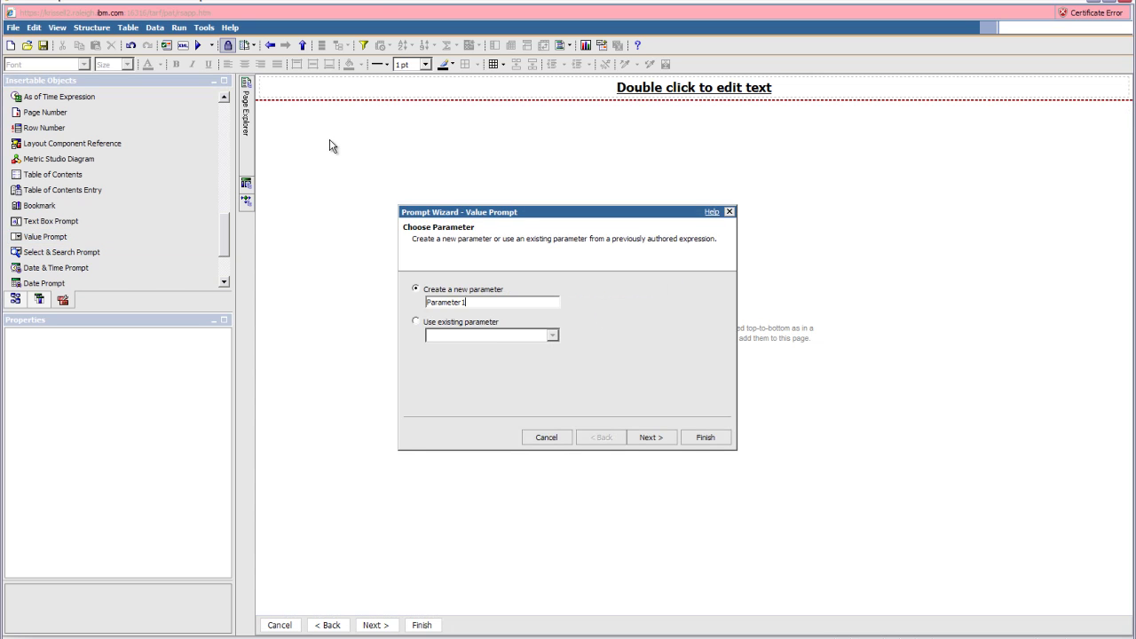
- Create a Parameter1 value prompt on package item ITM Shared Dimensions > Managed Systems > System Name
{"action": "left_click", "coordinate": [648, 440]}
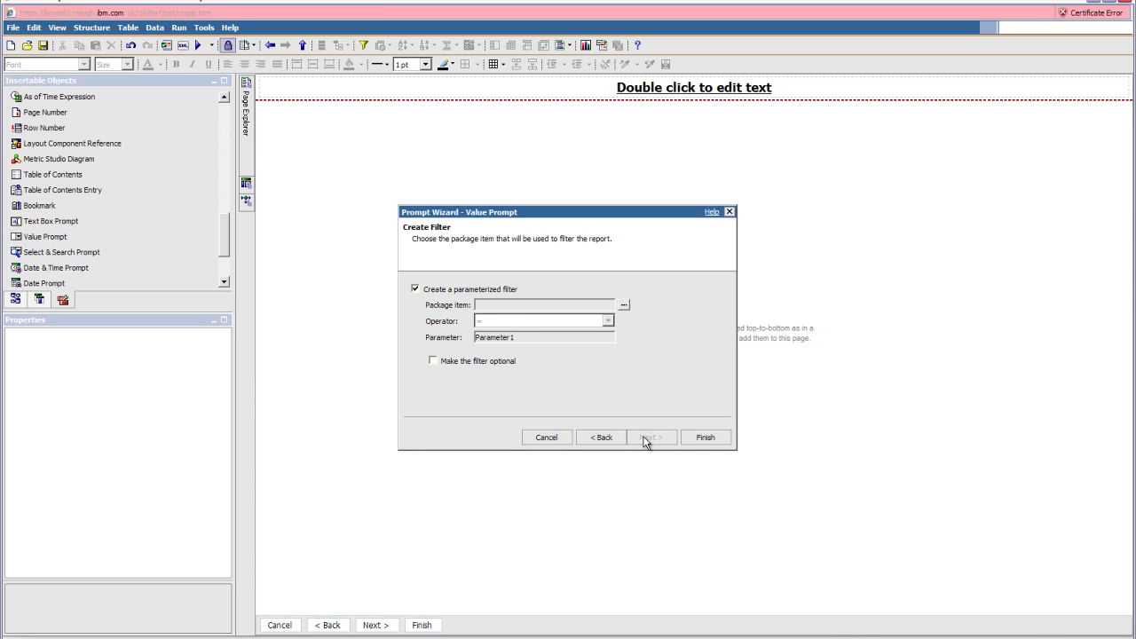
{"action": "left_click", "coordinate": [624, 303]}
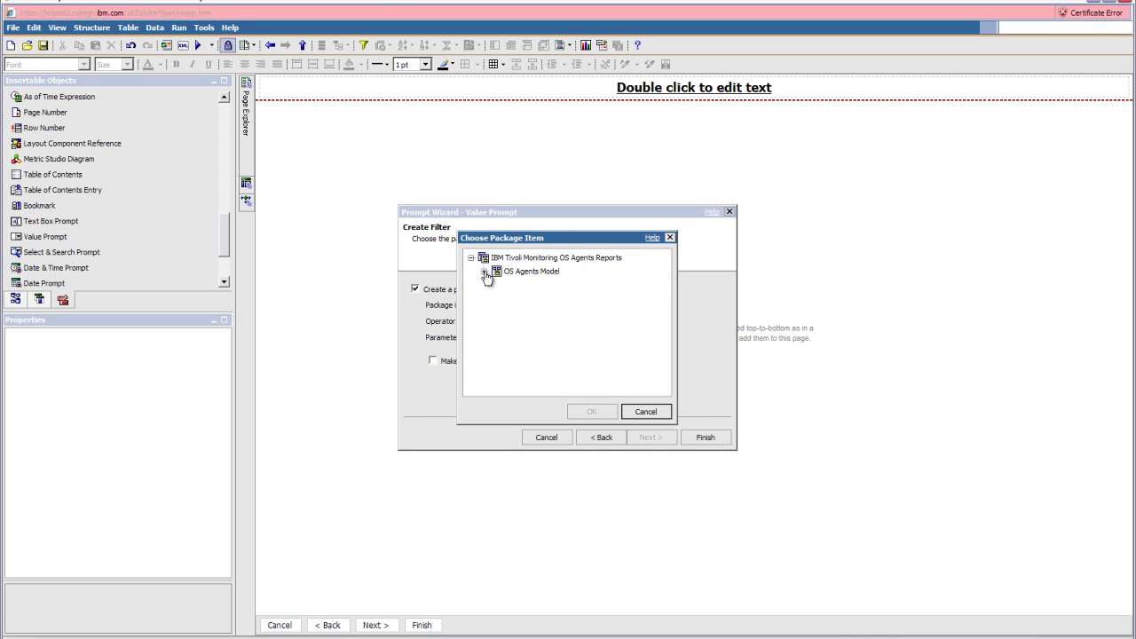
{"action": "left_click", "coordinate": [484, 271]}
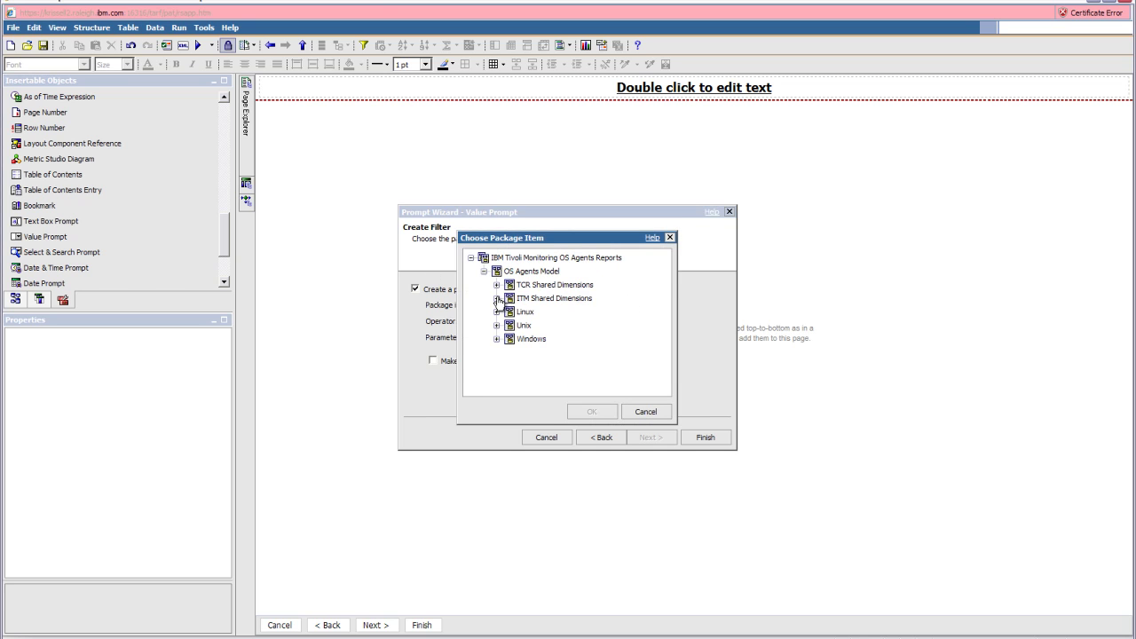
{"action": "left_click", "coordinate": [497, 299]}
{"action": "left_click", "coordinate": [509, 313]}
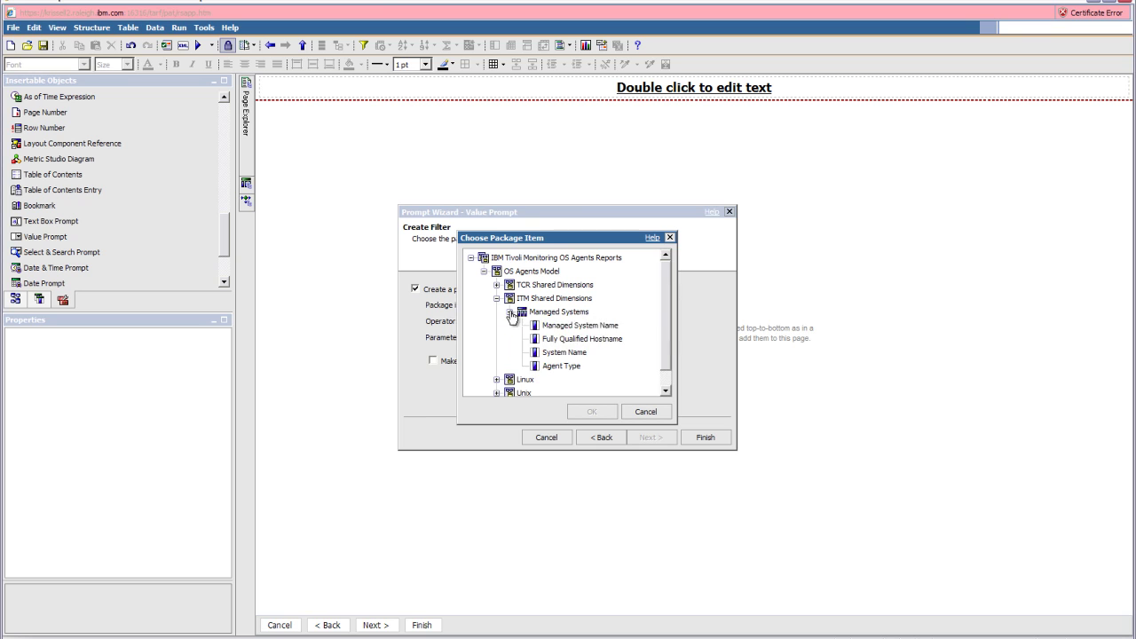
{"action": "left_click", "coordinate": [565, 352]}
{"action": "left_click", "coordinate": [592, 412]}
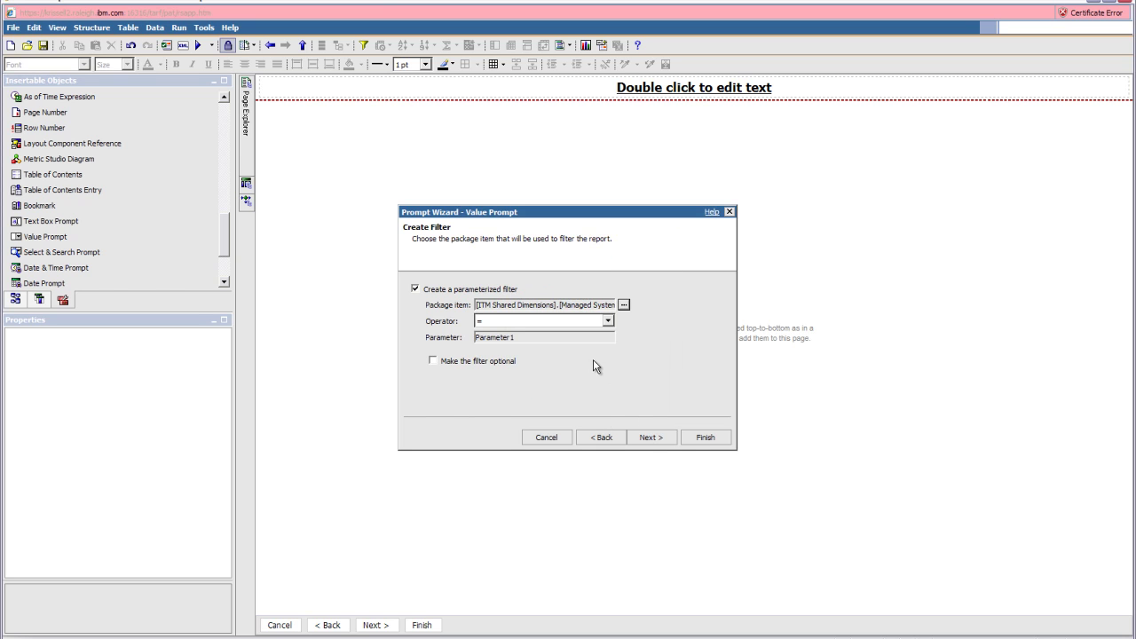
{"action": "left_click", "coordinate": [657, 438]}
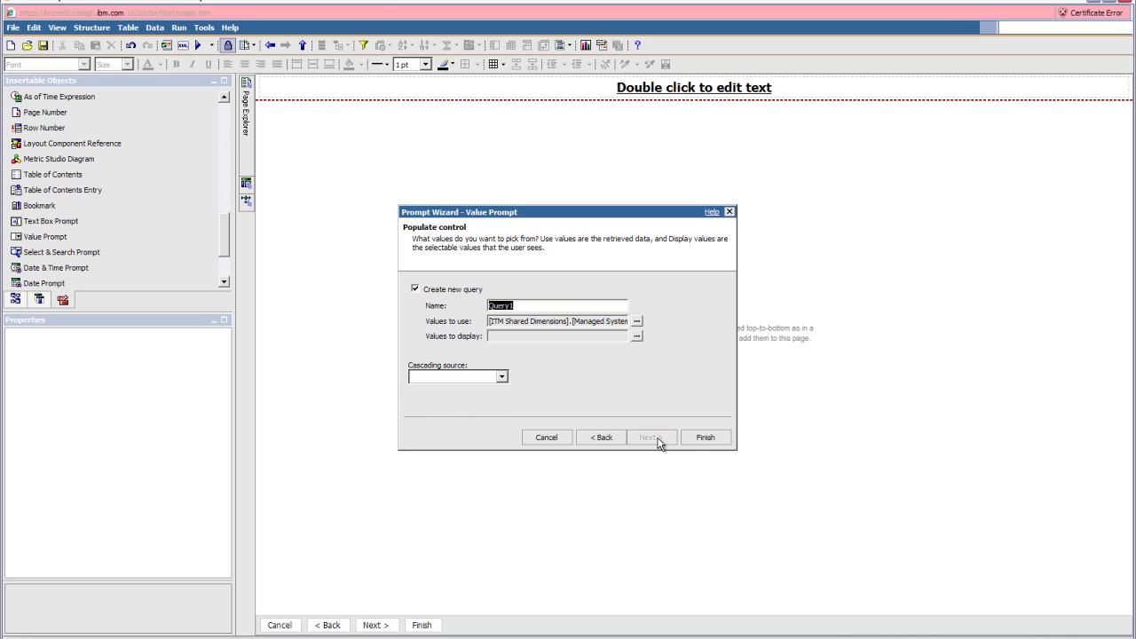
{"action": "left_click", "coordinate": [715, 437]}
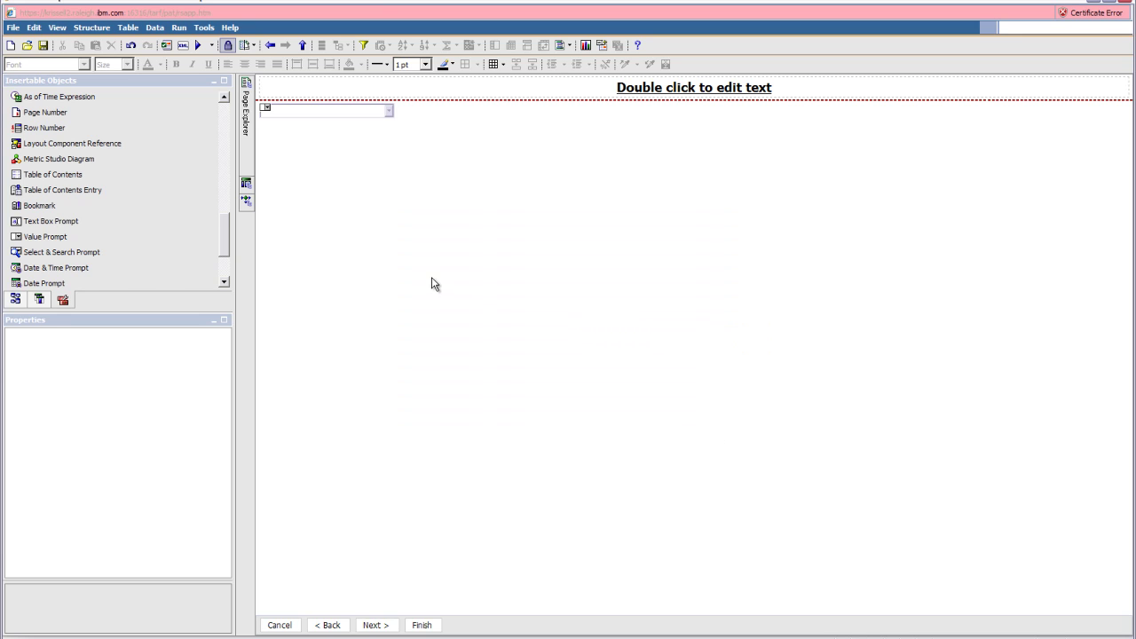
- Run the report for system nc114078, showing its memory usage line chart and daily table
{"action": "left_click", "coordinate": [431, 277]}
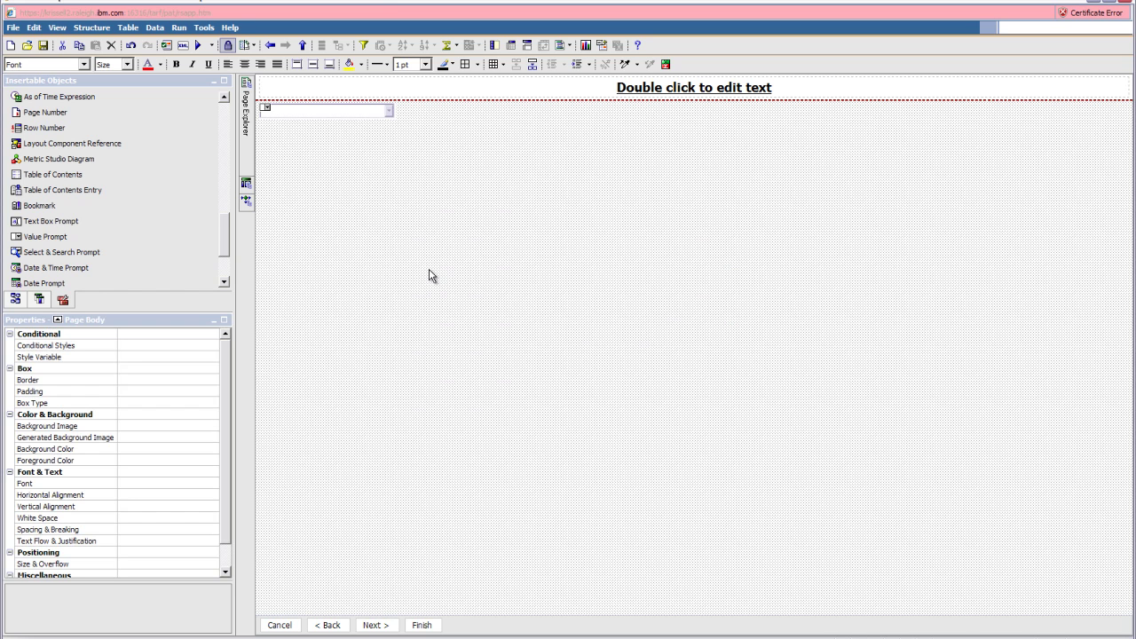
{"action": "left_click", "coordinate": [198, 47]}
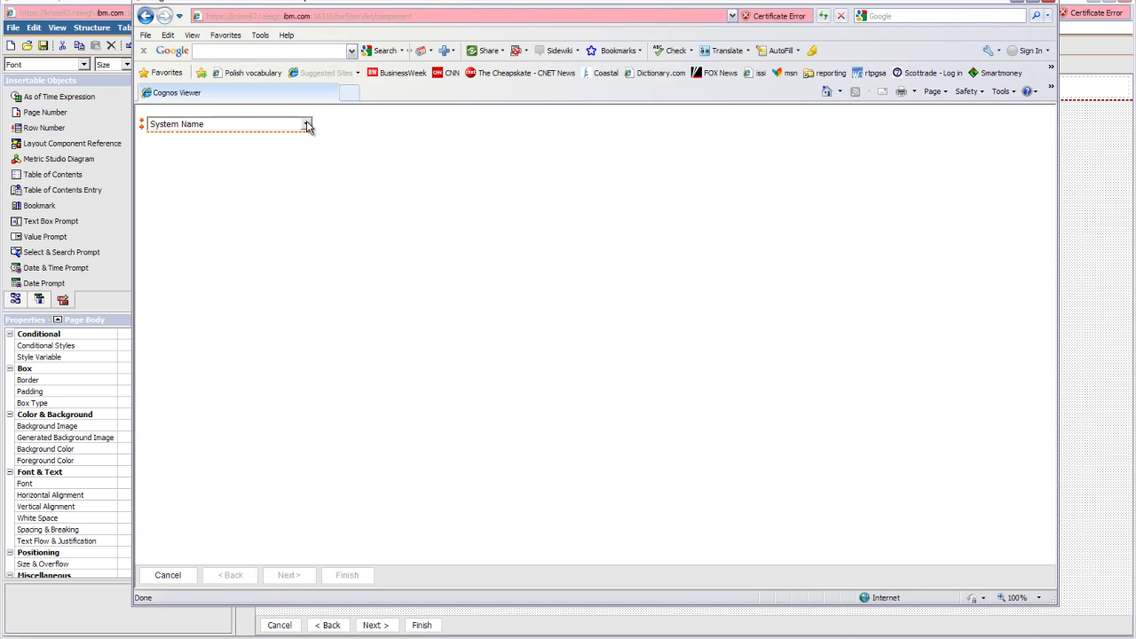
{"action": "left_click", "coordinate": [306, 124]}
{"action": "left_click", "coordinate": [222, 227]}
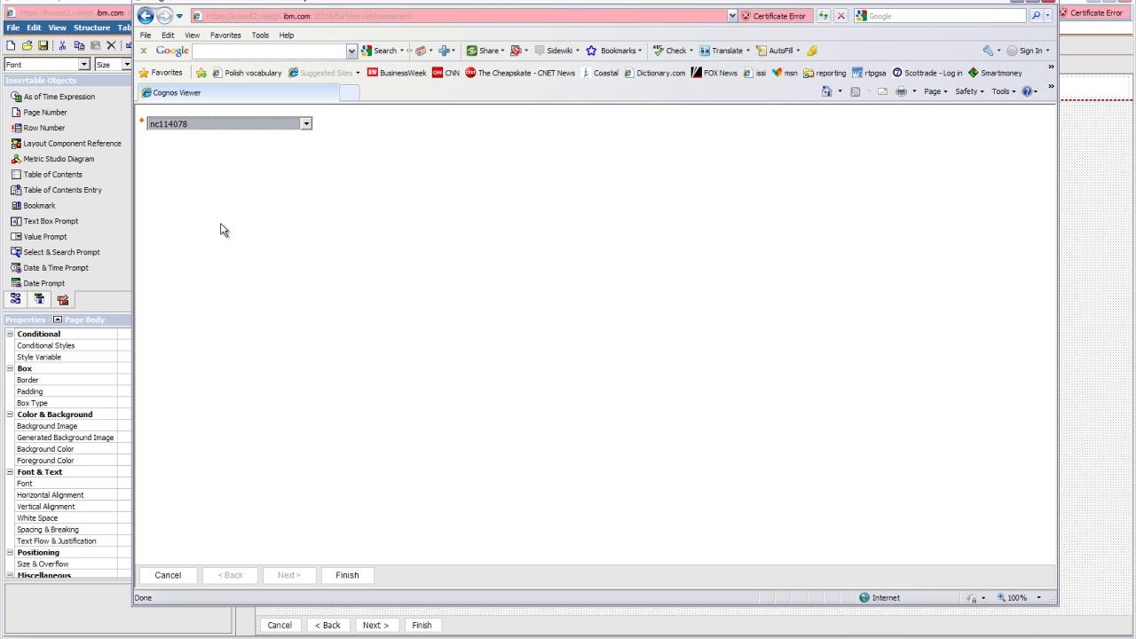
{"action": "left_click", "coordinate": [348, 575]}
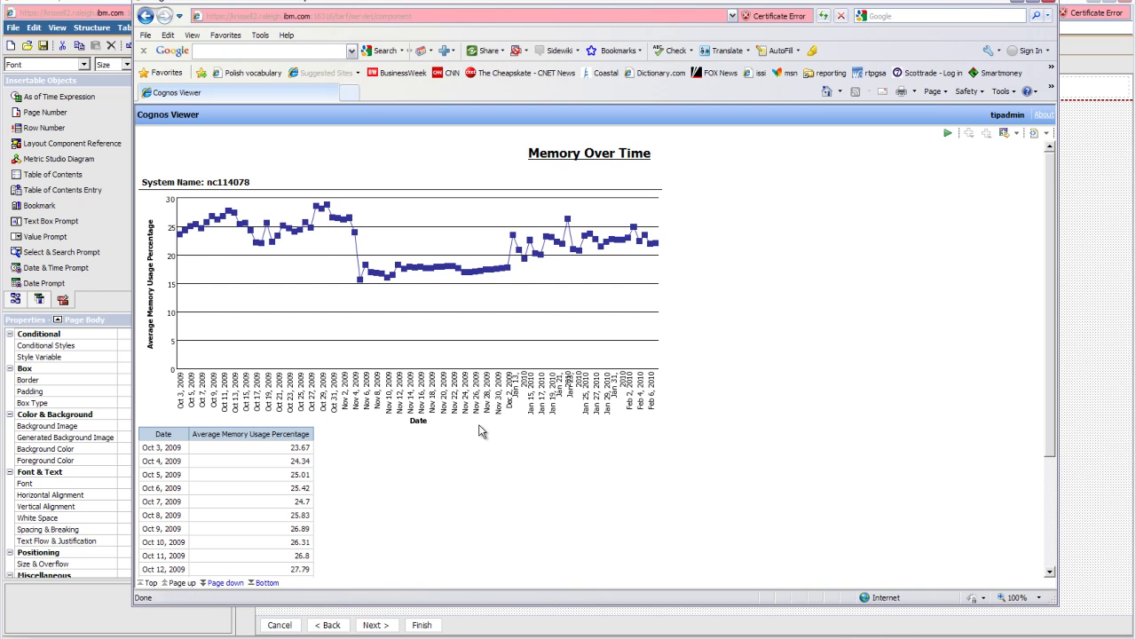
{"action": "left_click", "coordinate": [227, 180]}
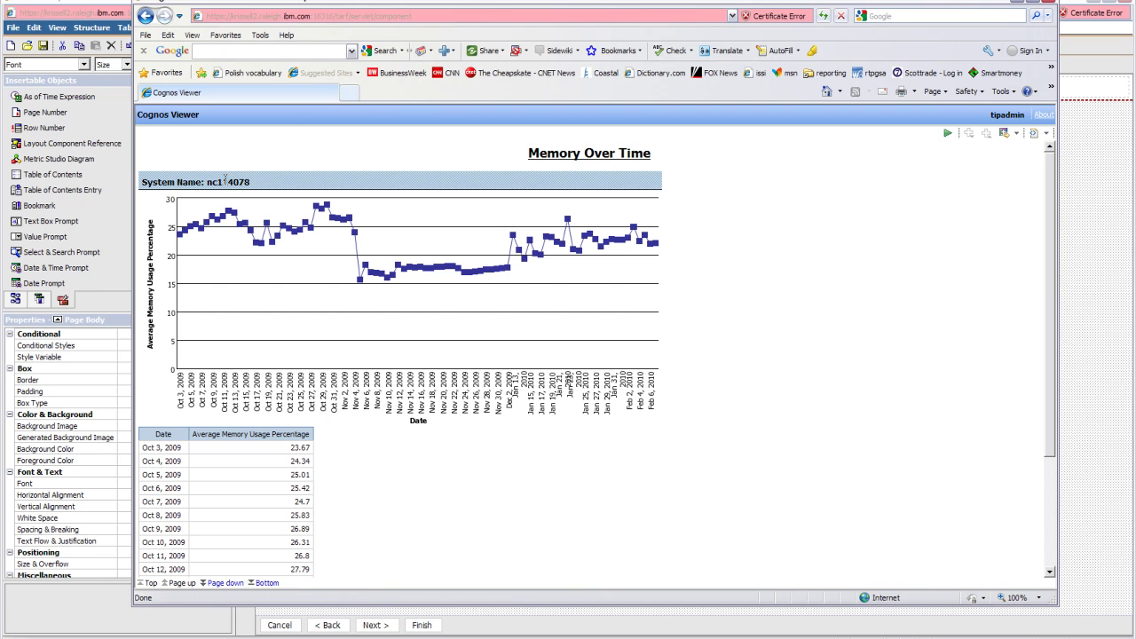
{"action": "left_click", "coordinate": [1055, 239]}
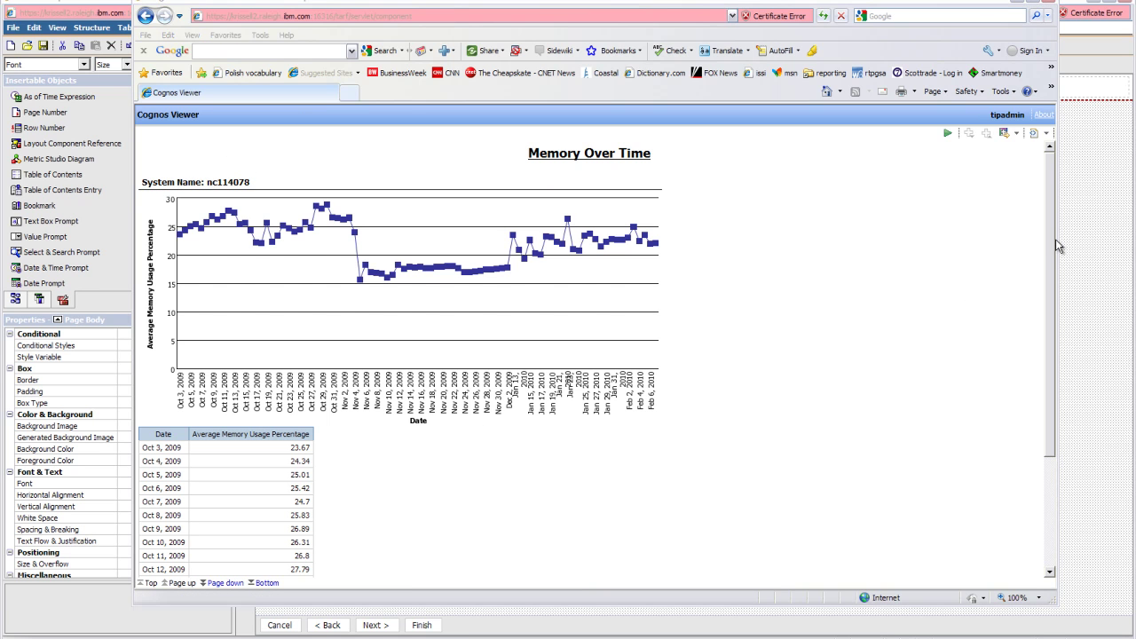